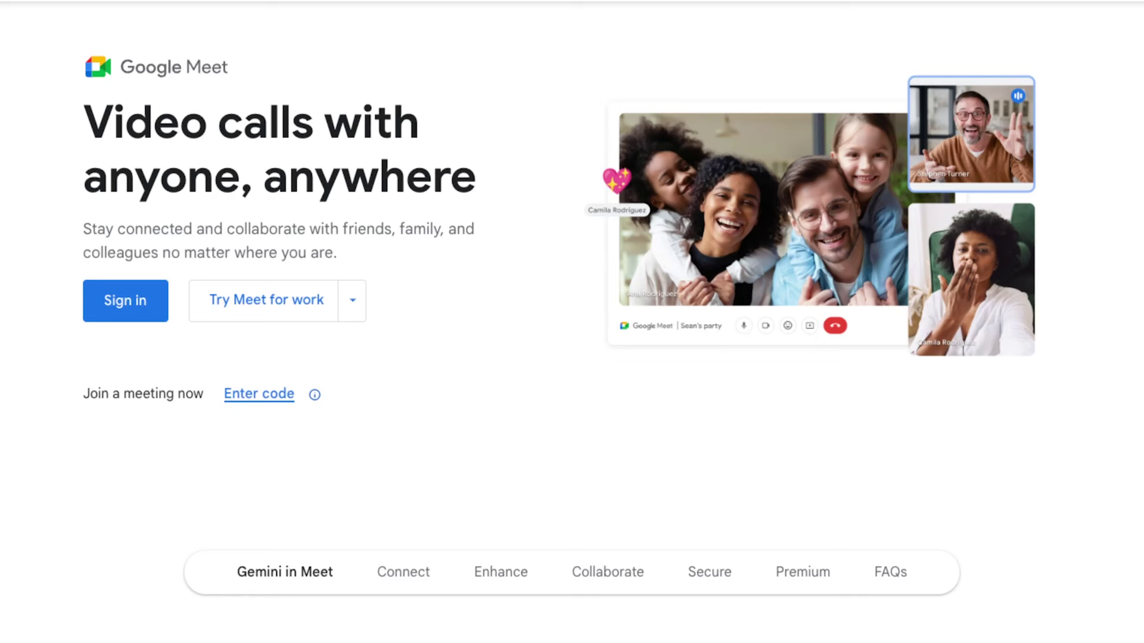
- Scroll through the Google Meet product page's features and sign in to Meet
scroll(572, 322, "down", 6)
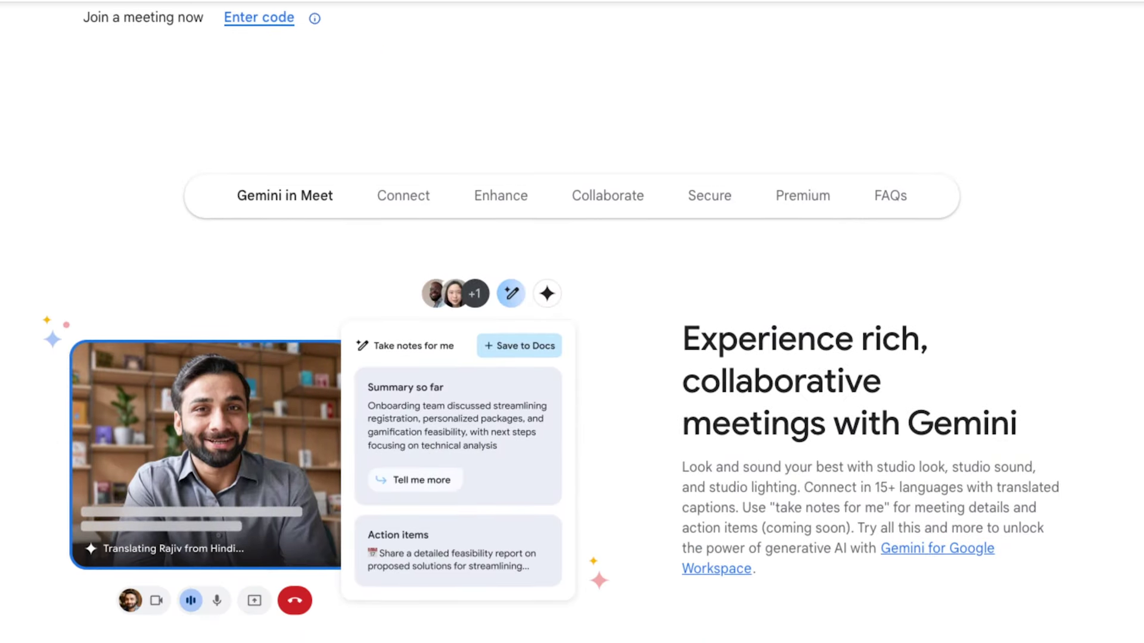
scroll(572, 322, "down", 10)
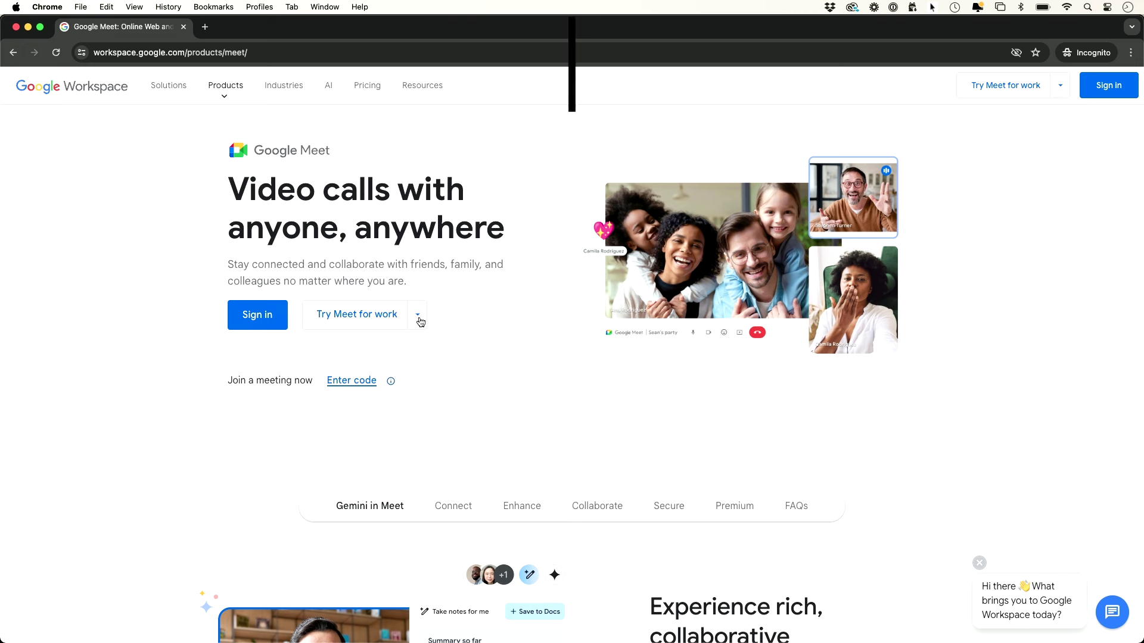
left_click(265, 326)
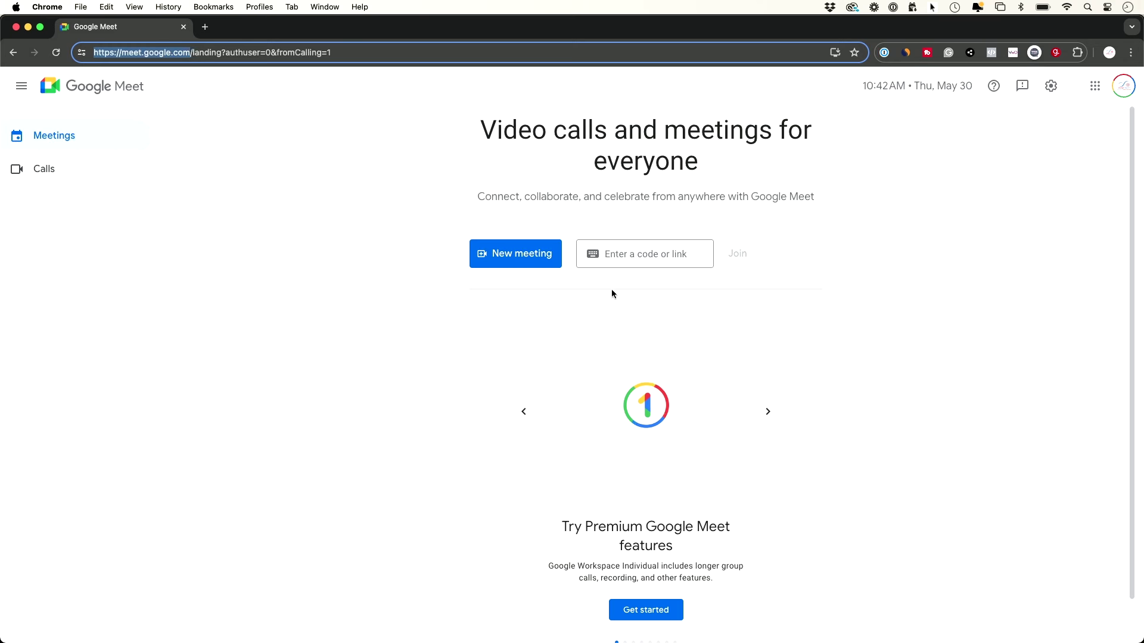
left_click(515, 263)
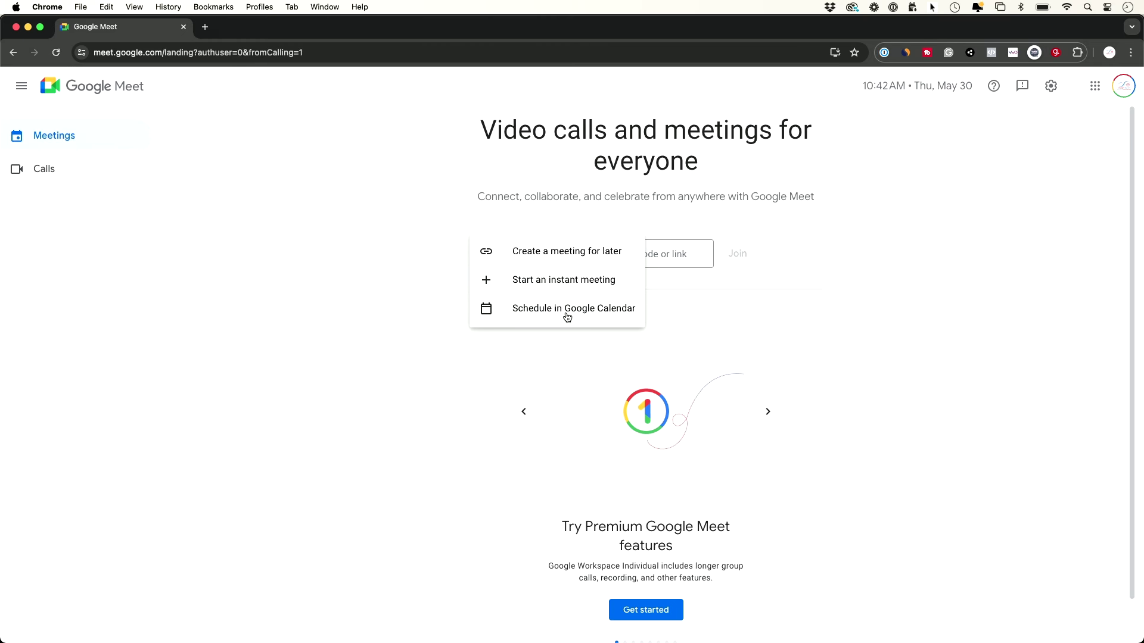
left_click(680, 298)
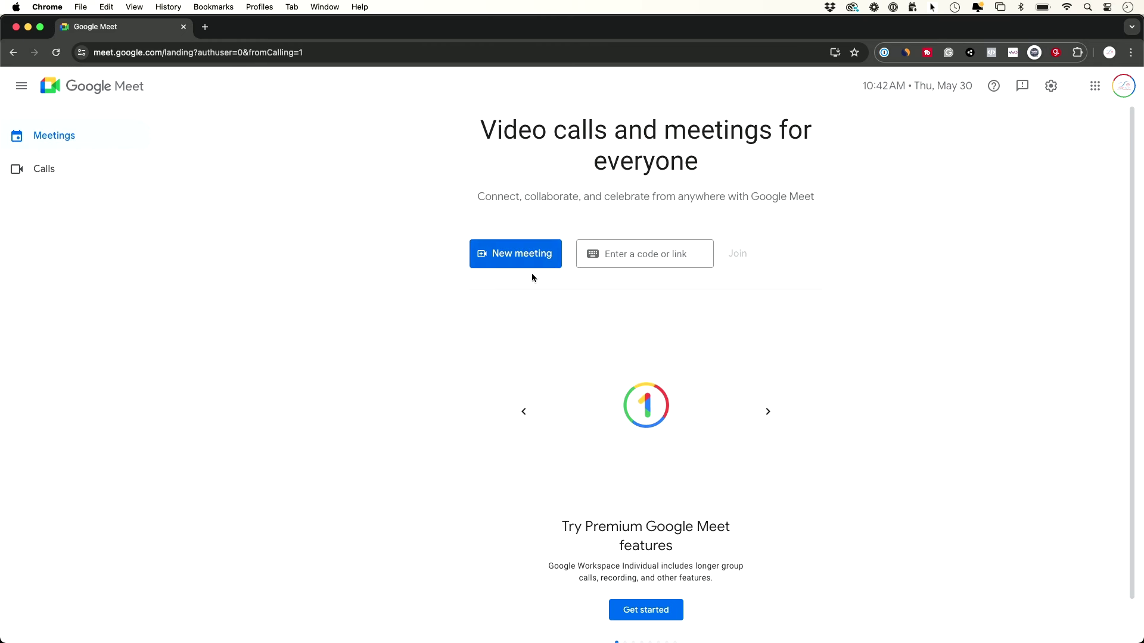
left_click(624, 258)
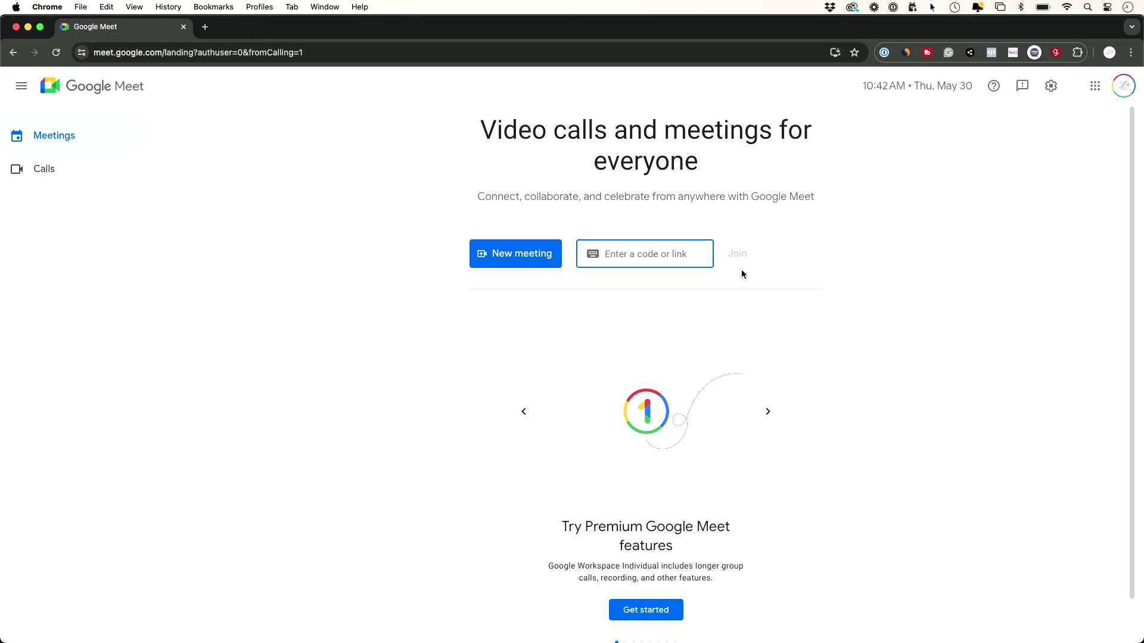
- Create a Meet link for a later meeting, copy it, and return to the new-meeting choices
left_click(505, 256)
left_click(569, 252)
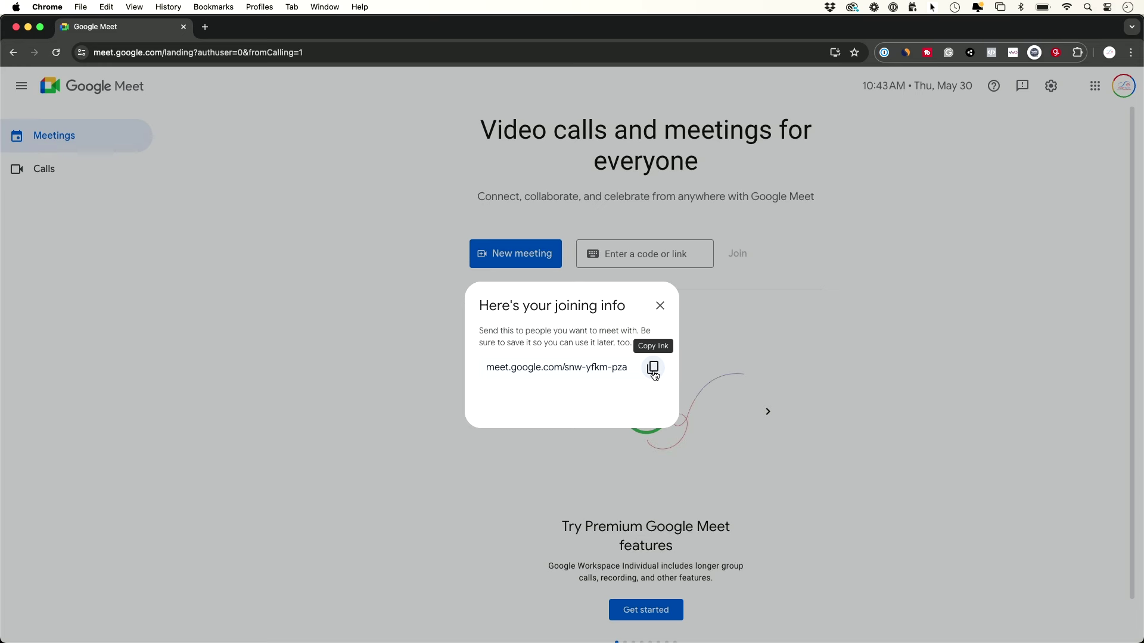
left_click(654, 371)
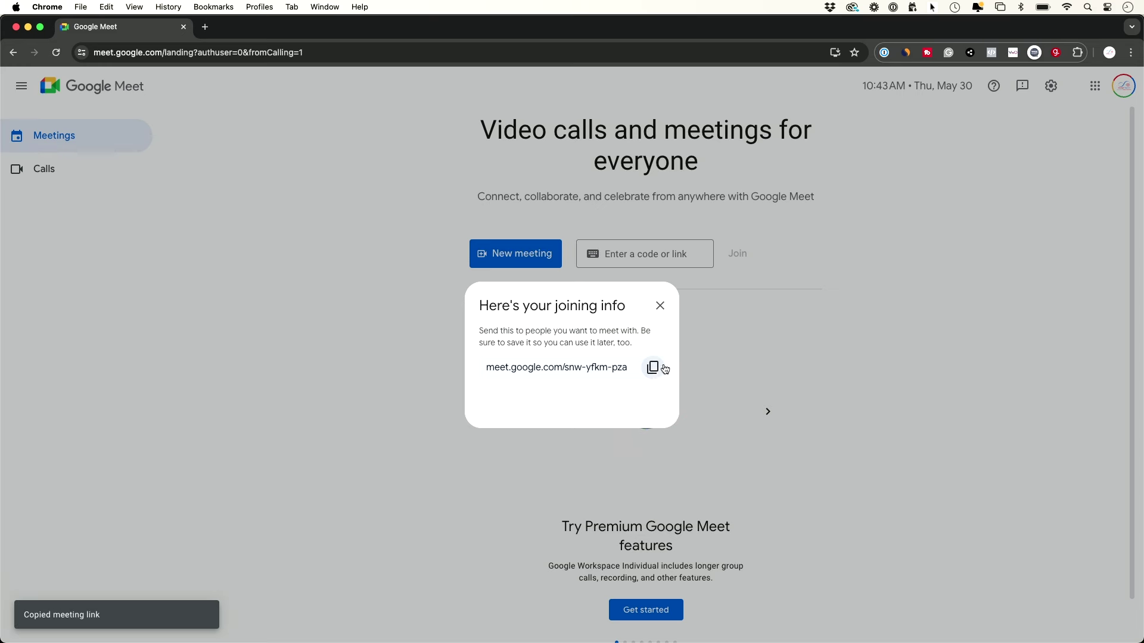
left_click(659, 318)
left_click(534, 246)
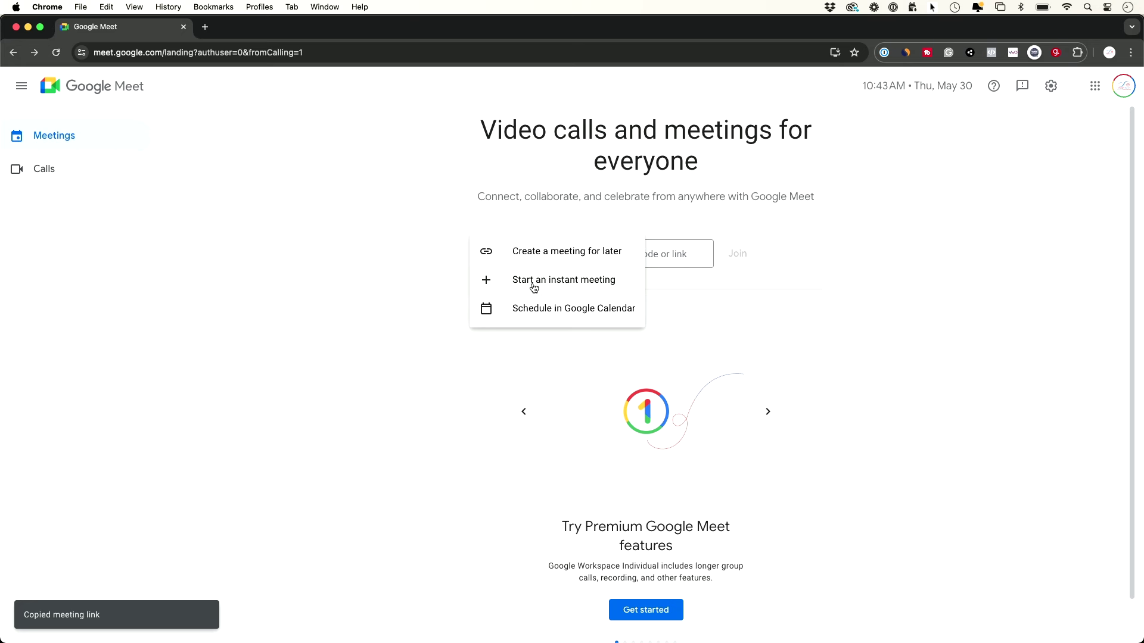
- Schedule a Calendar event titled 'video script review' on May 30, 2024, 11:00–11:30am
left_click(547, 316)
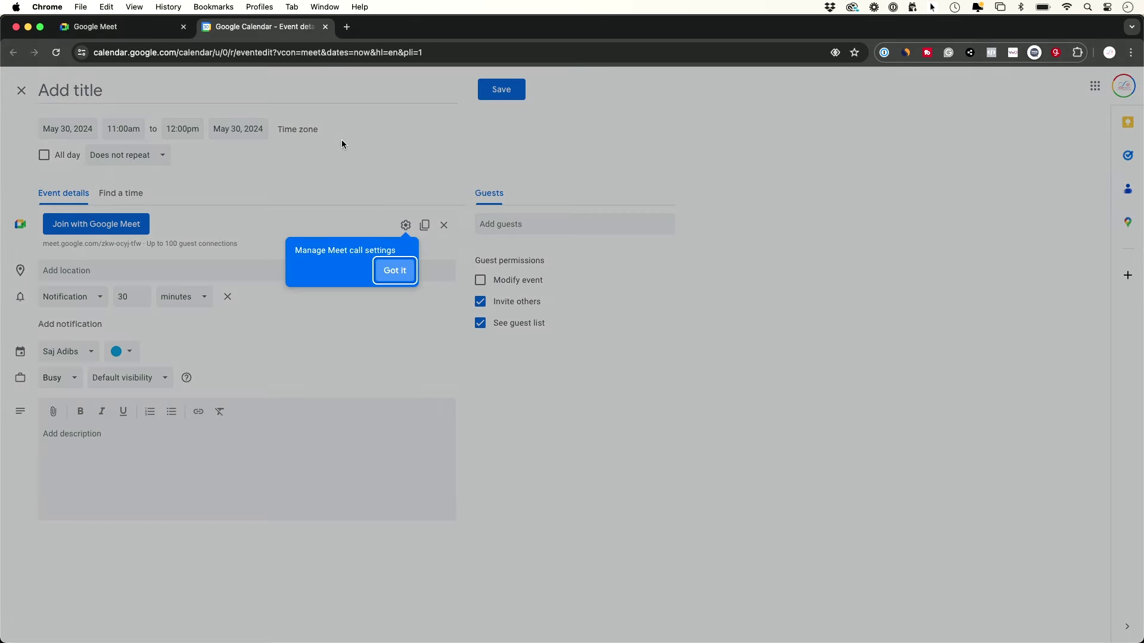
left_click(392, 271)
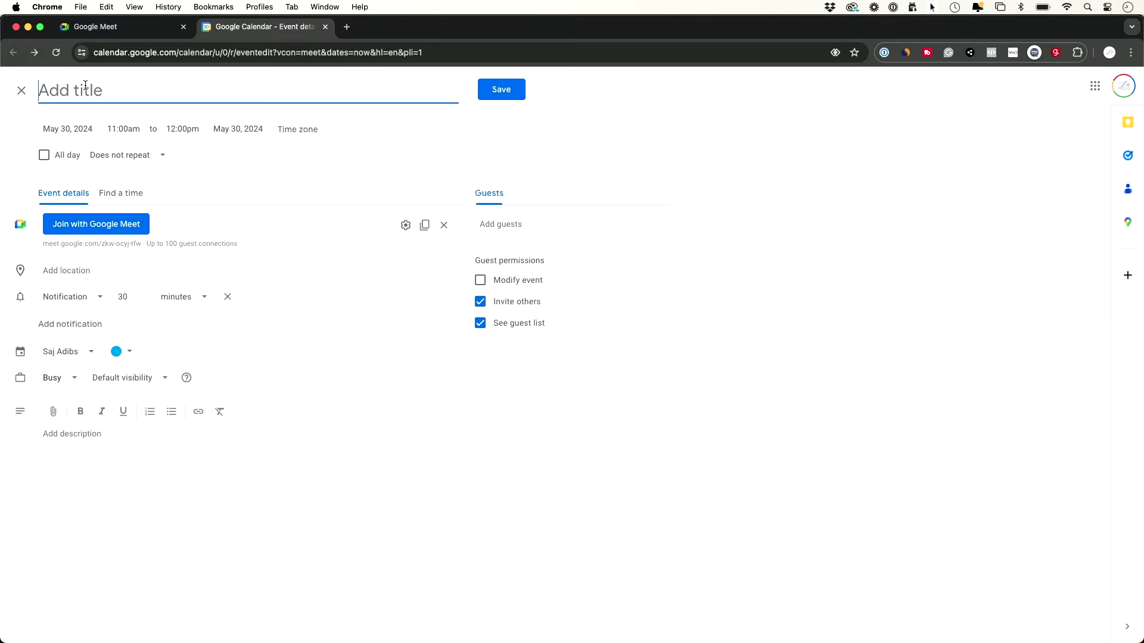
key("super+v")
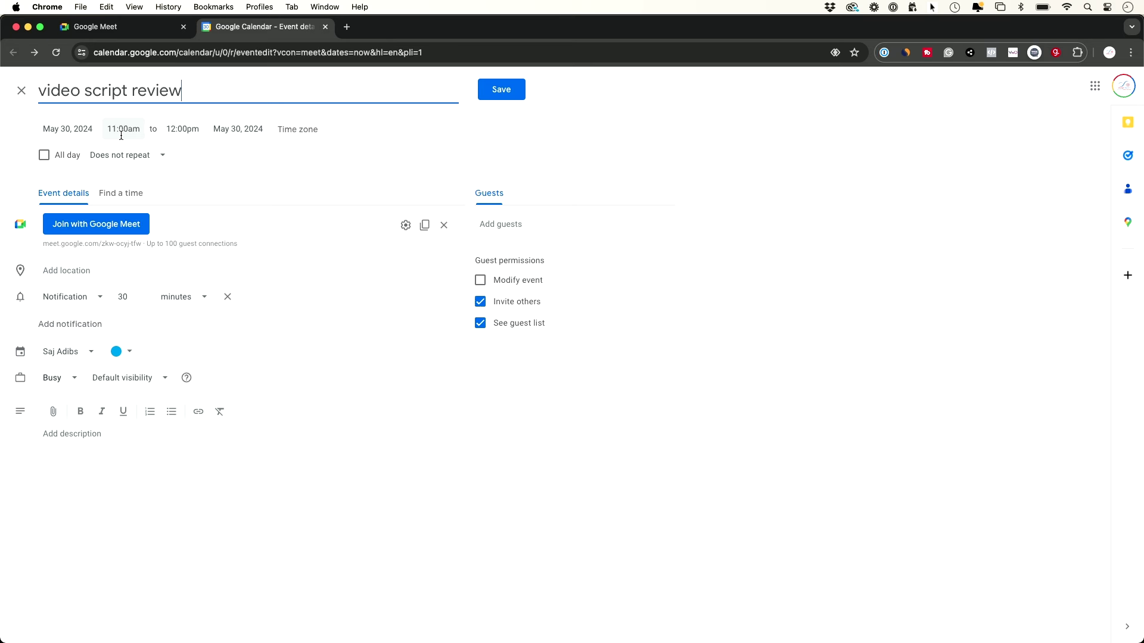
left_click(194, 137)
scroll(196, 184, "up", 1)
left_click(192, 183)
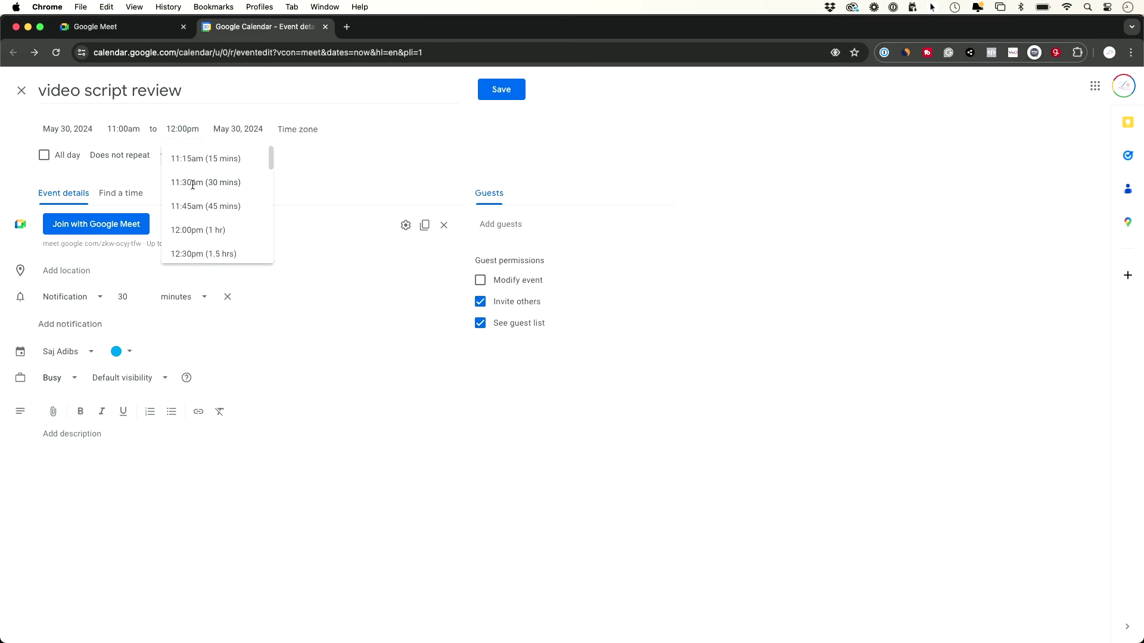
left_click(293, 133)
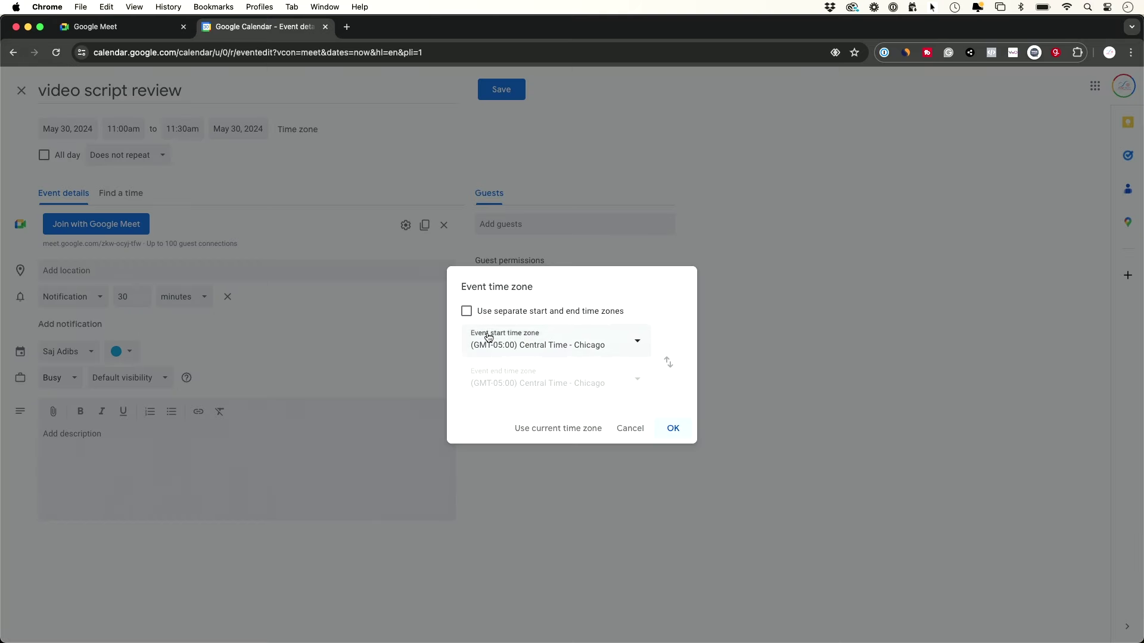
- Enable separate start and end time zones (Central Time - Chicago), leaving the event non-repeating
left_click(466, 311)
left_click(670, 431)
left_click(153, 156)
left_click(143, 161)
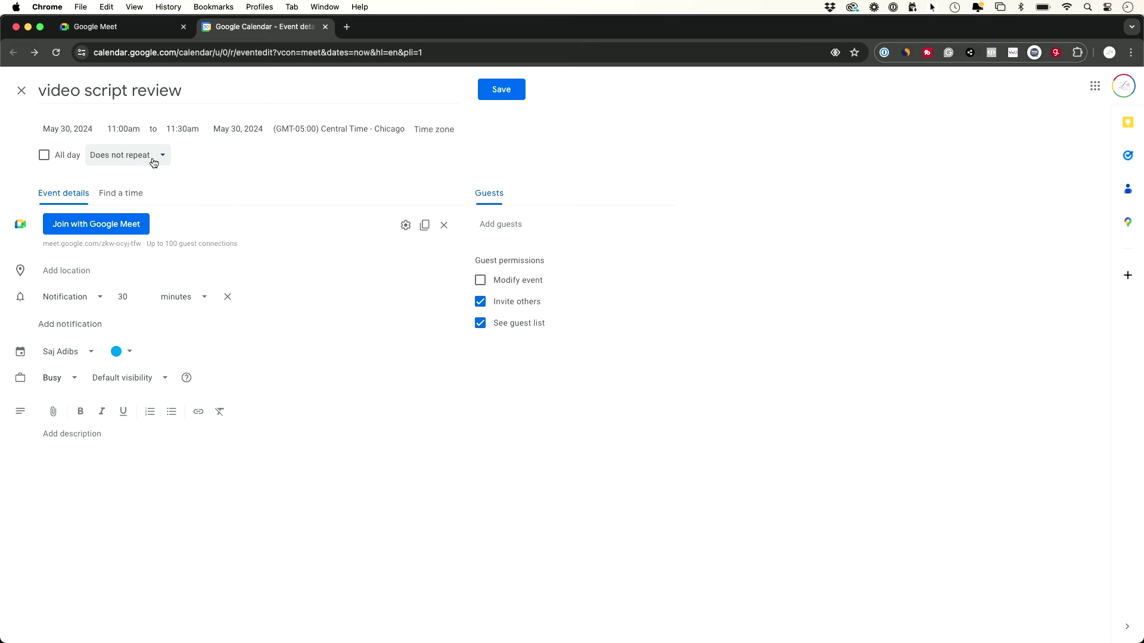
left_click(154, 159)
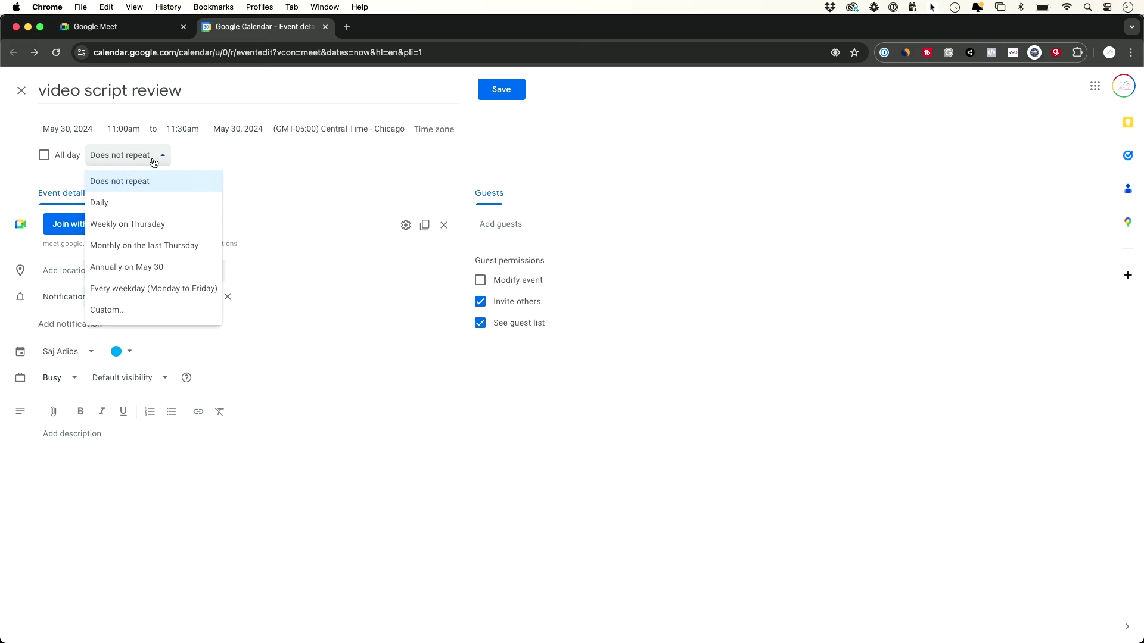
left_click(298, 192)
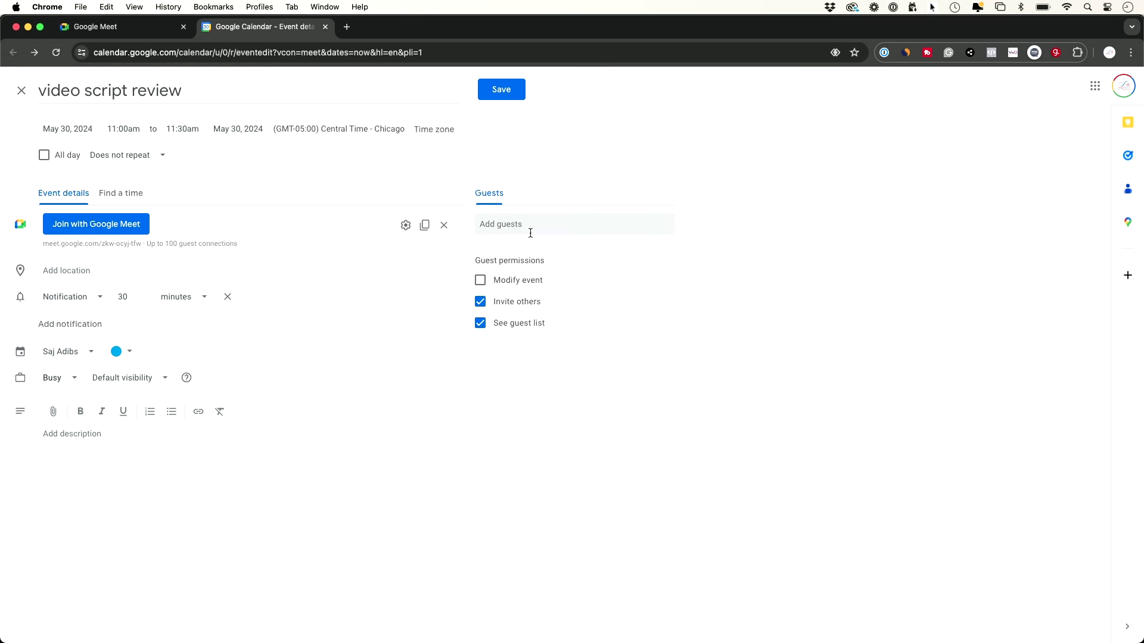
left_click(592, 226)
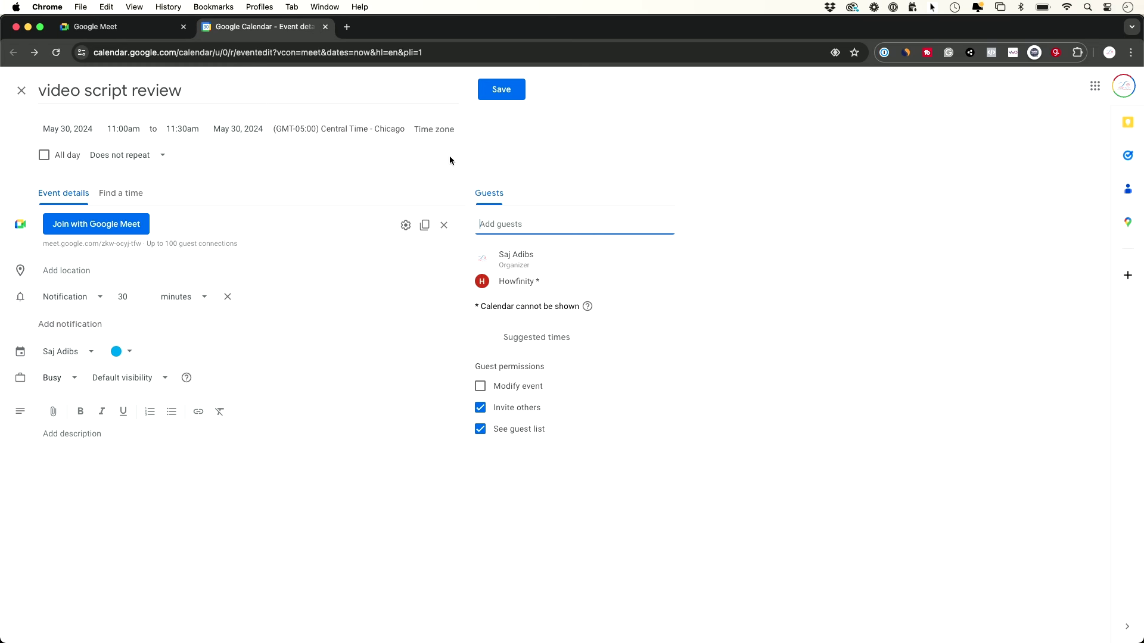
- Save the video script review event, send the guest invitation, and open the meeting from Meet
left_click(499, 101)
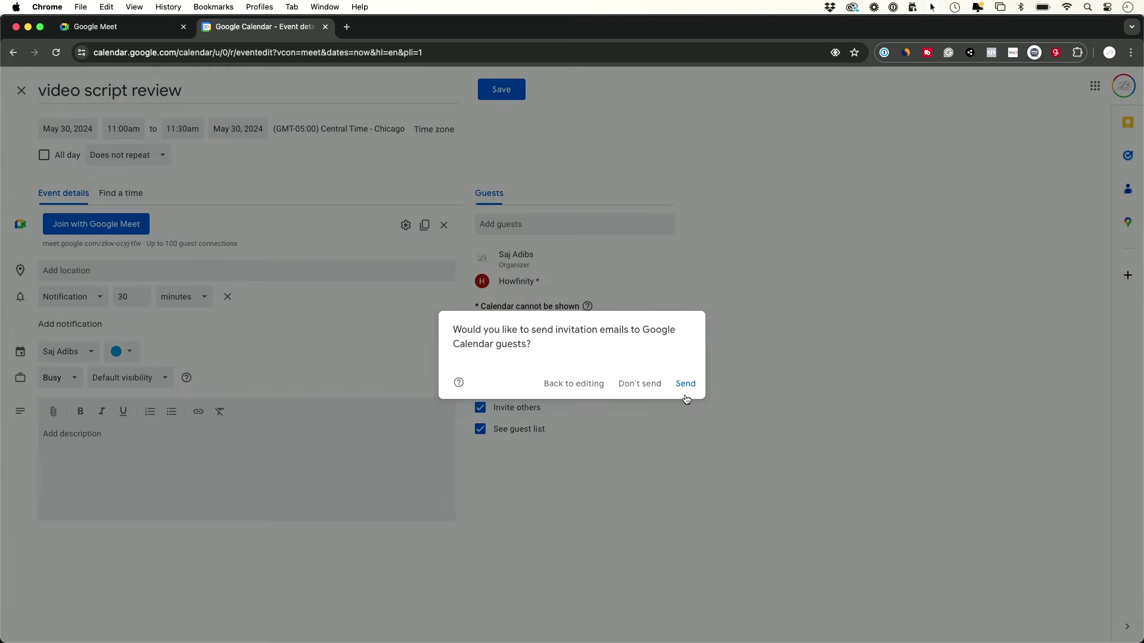
left_click(685, 385)
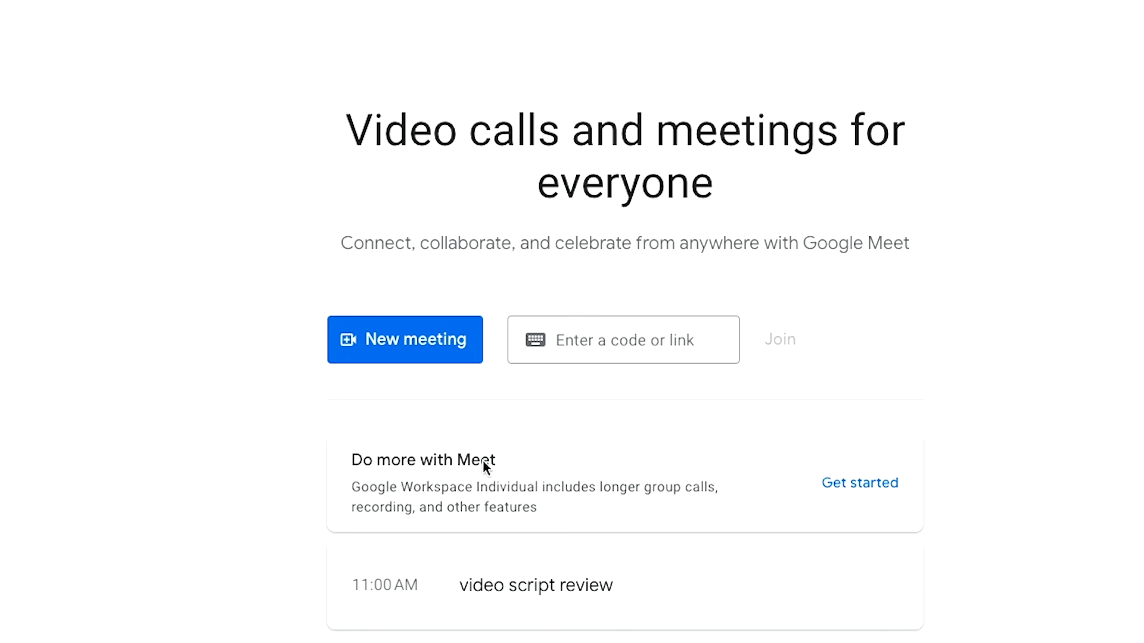
left_click(501, 594)
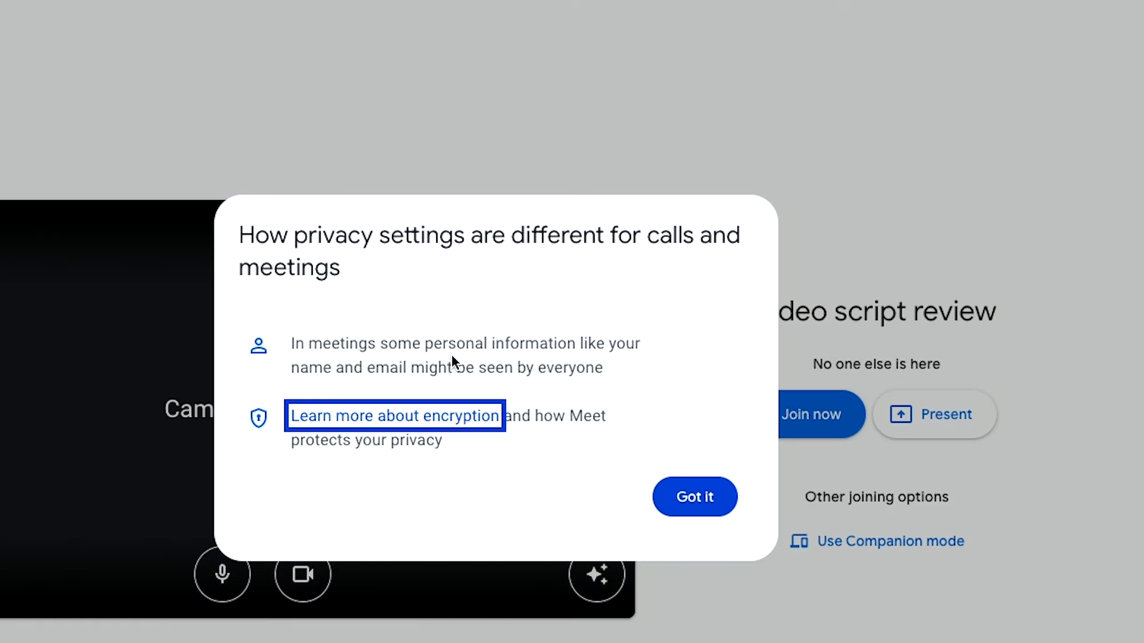
- Dismiss the privacy prompt and toggle the microphone off and back on
left_click(677, 191)
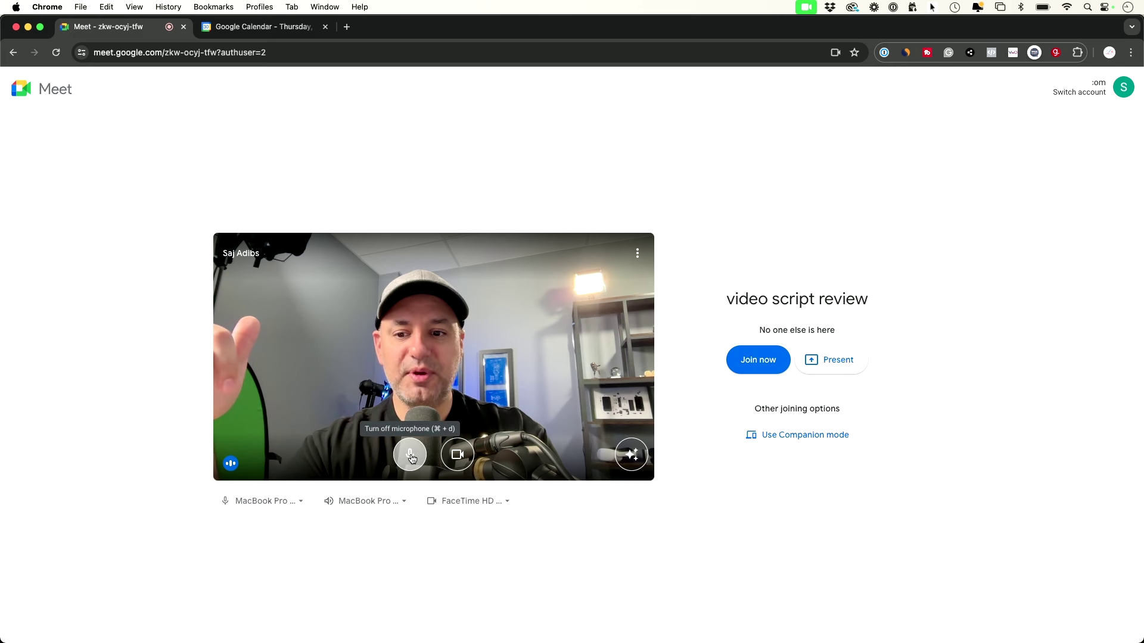
left_click(409, 463)
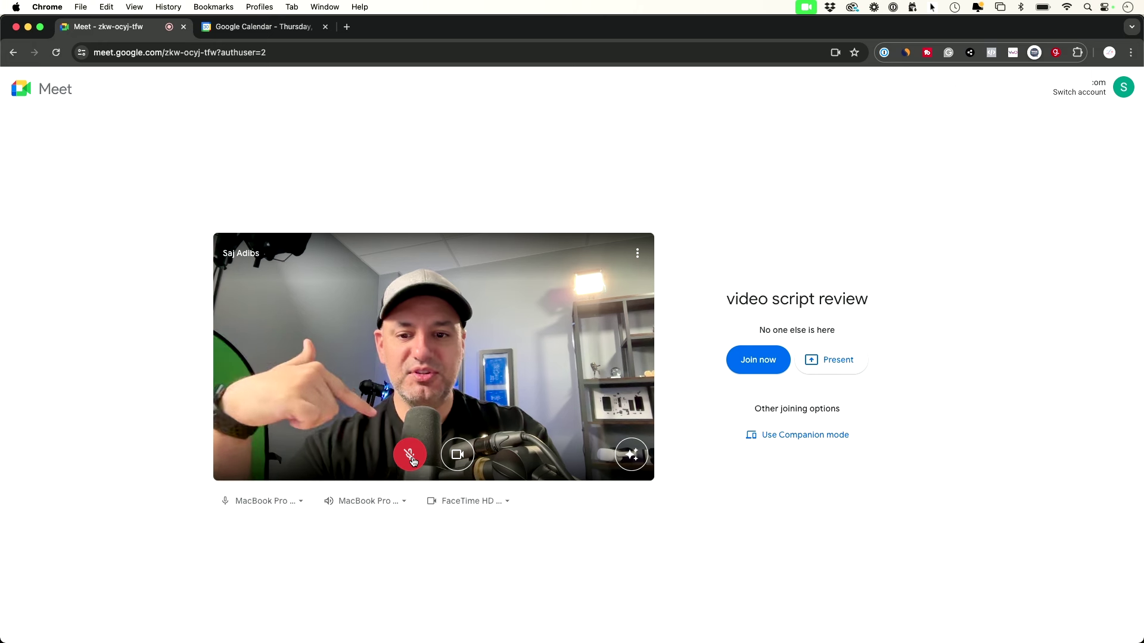
left_click(408, 463)
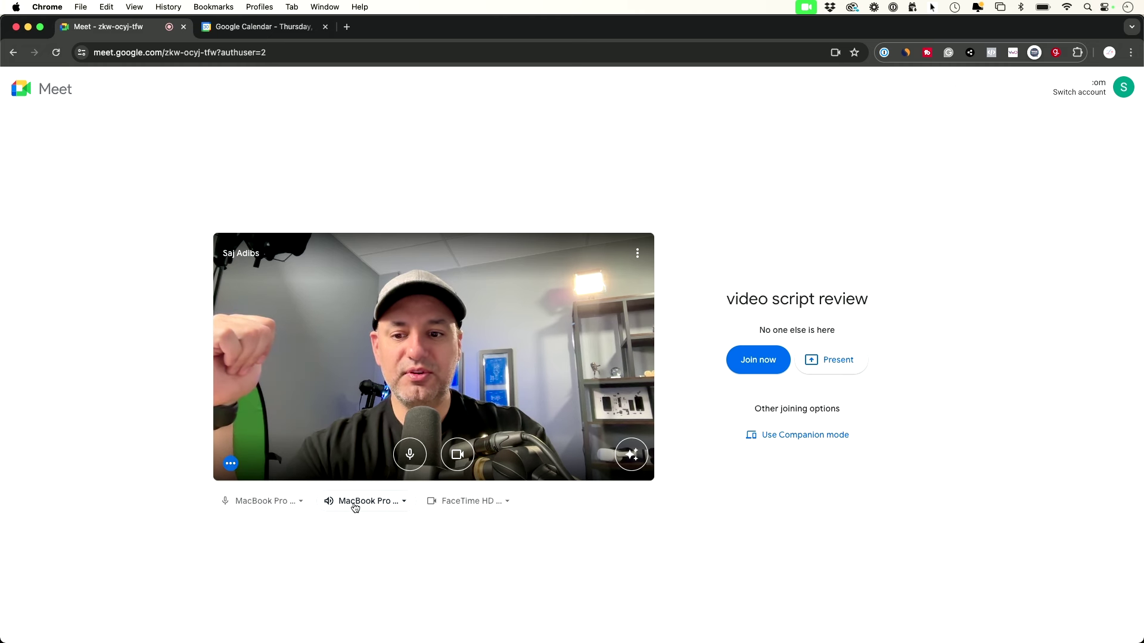
left_click(294, 502)
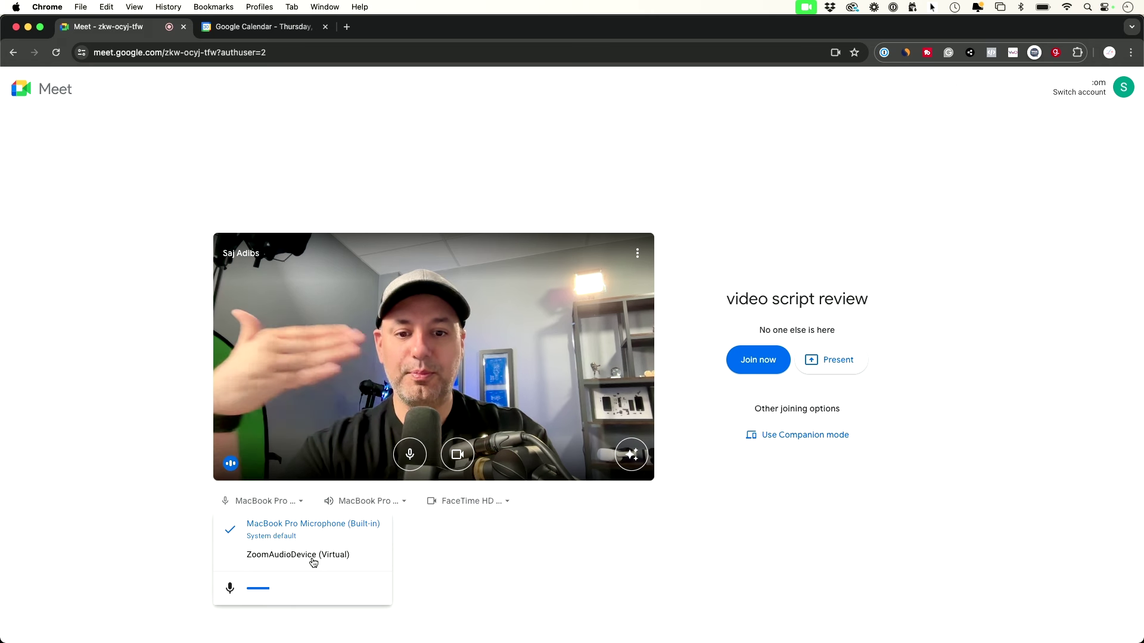
left_click(265, 506)
left_click(356, 511)
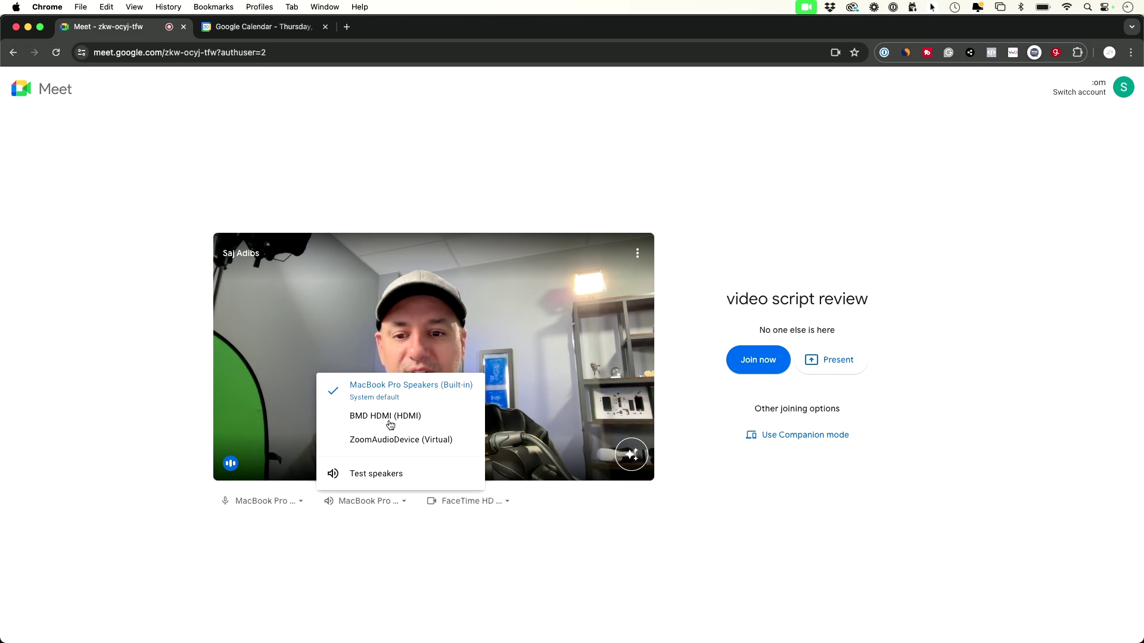
left_click(451, 546)
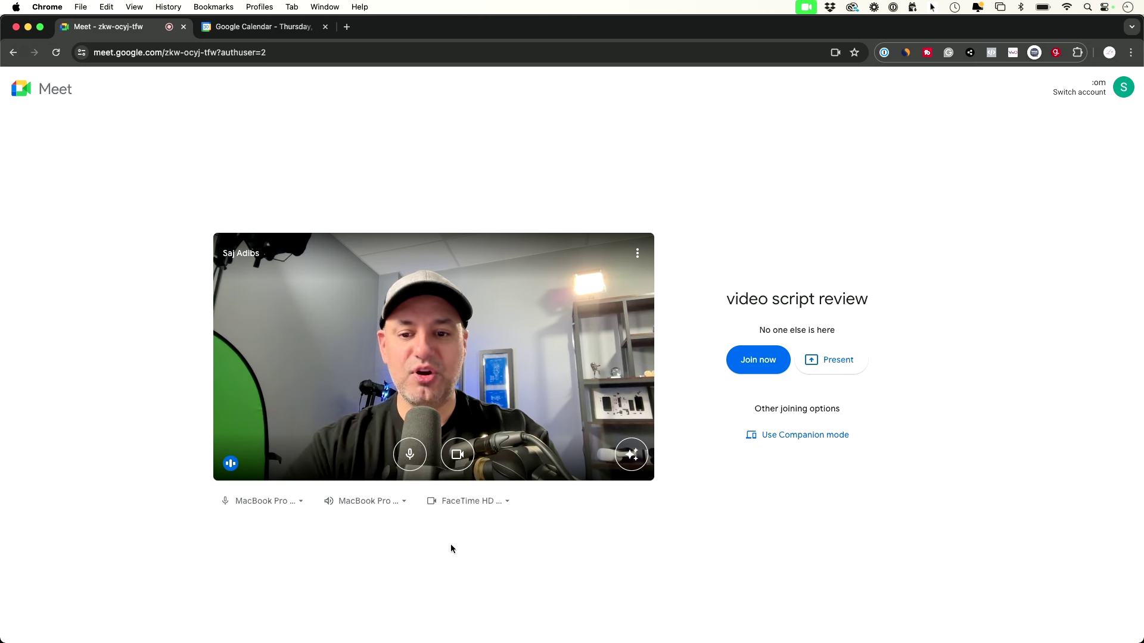
left_click(460, 503)
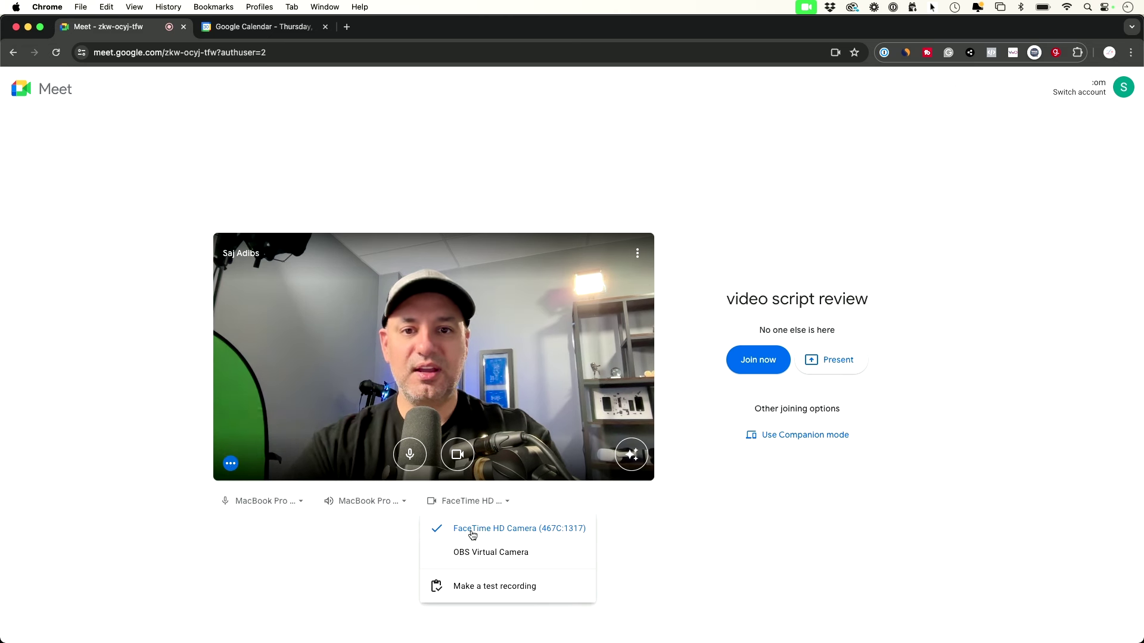
left_click(365, 554)
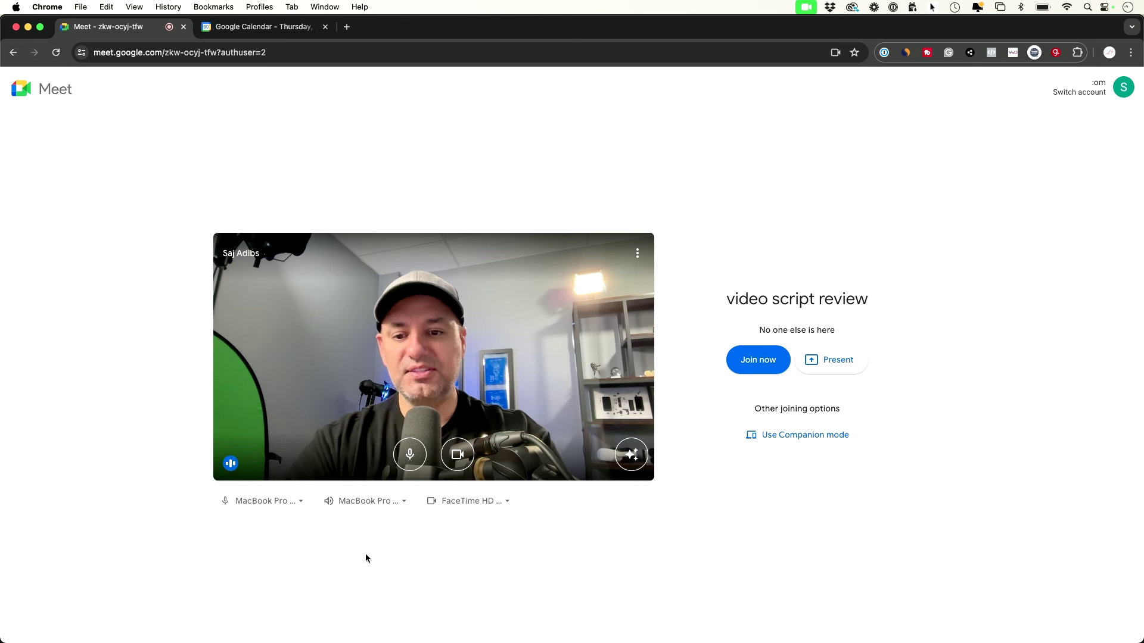
- Turn the camera off, glance at the effects settings, and turn the camera back on
left_click(457, 455)
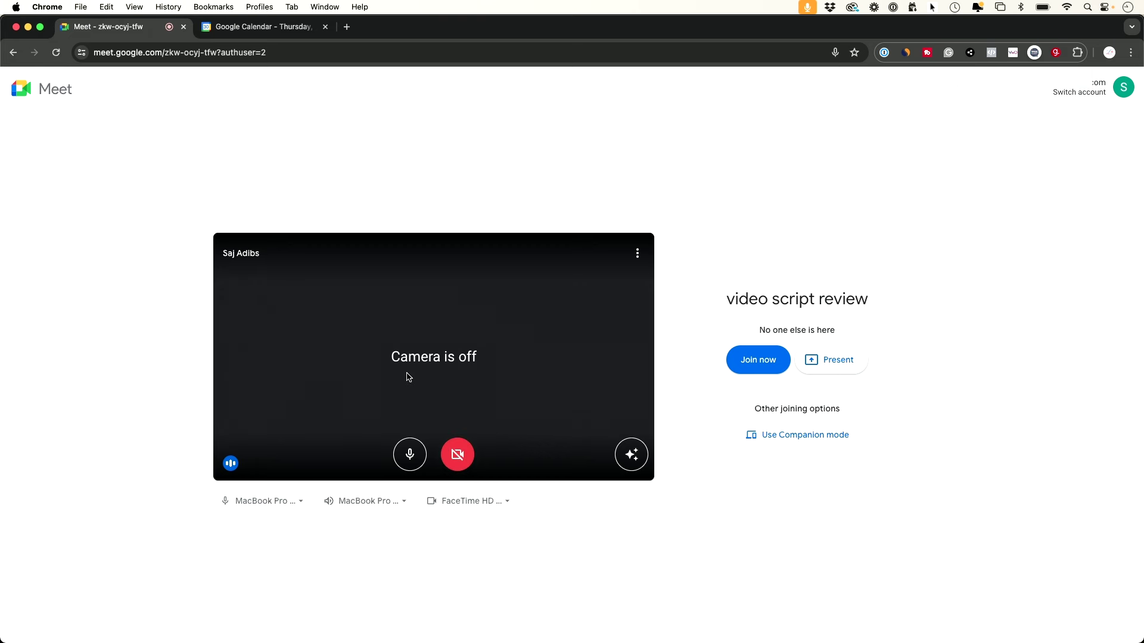
left_click(631, 456)
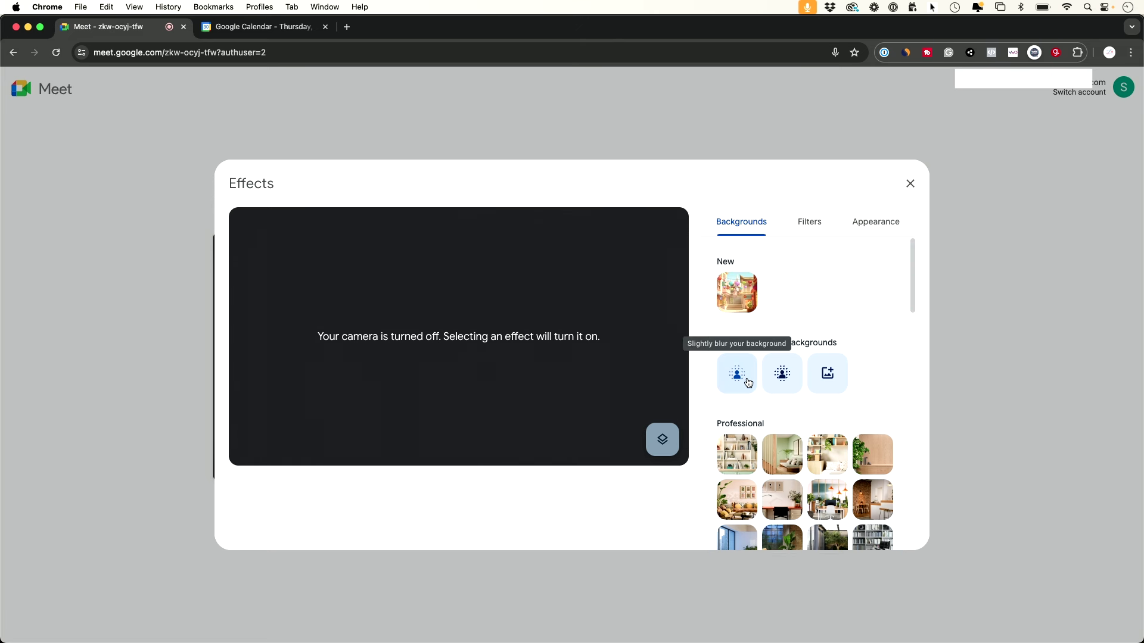
scroll(745, 393, "down", 2)
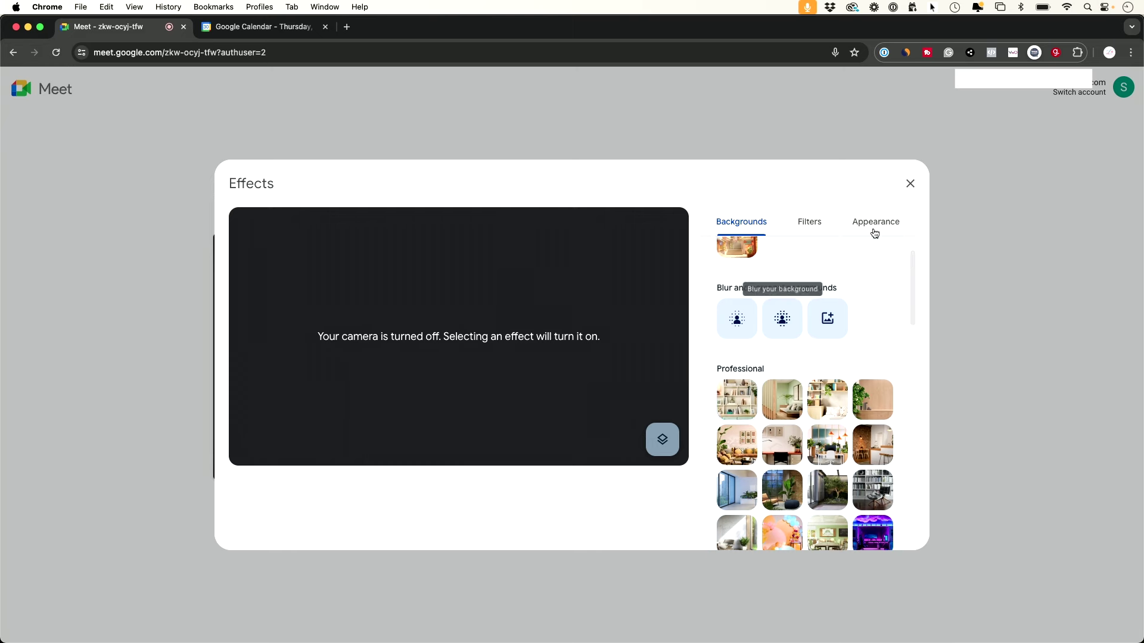
left_click(908, 196)
left_click(457, 455)
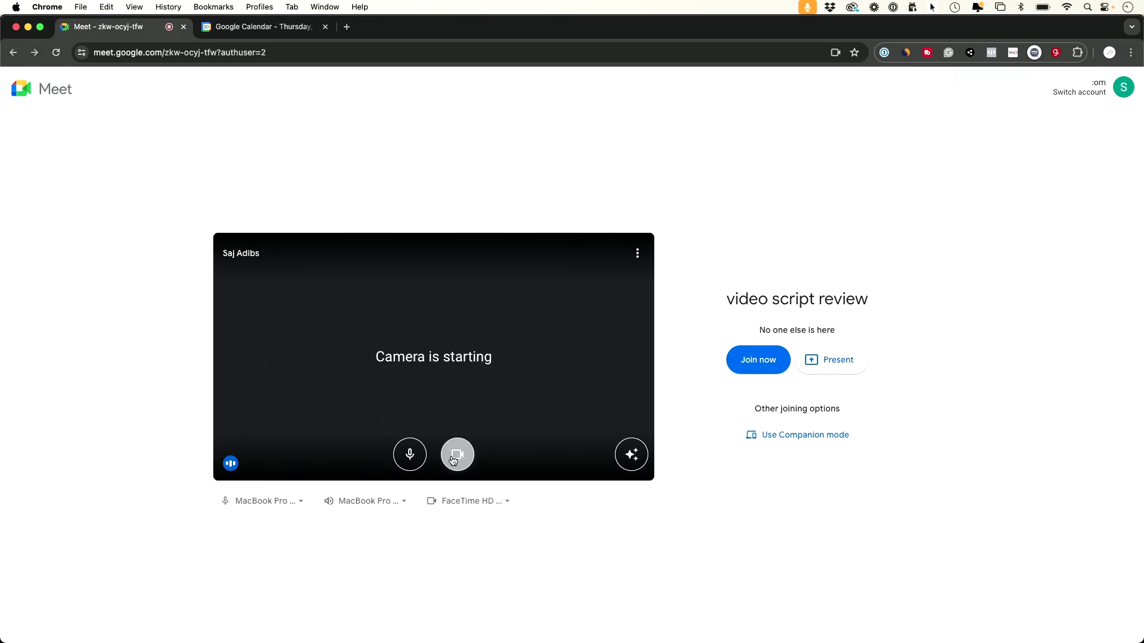
- Try bookshelf, blur and office backgrounds, settling on the white office with wall art
left_click(629, 456)
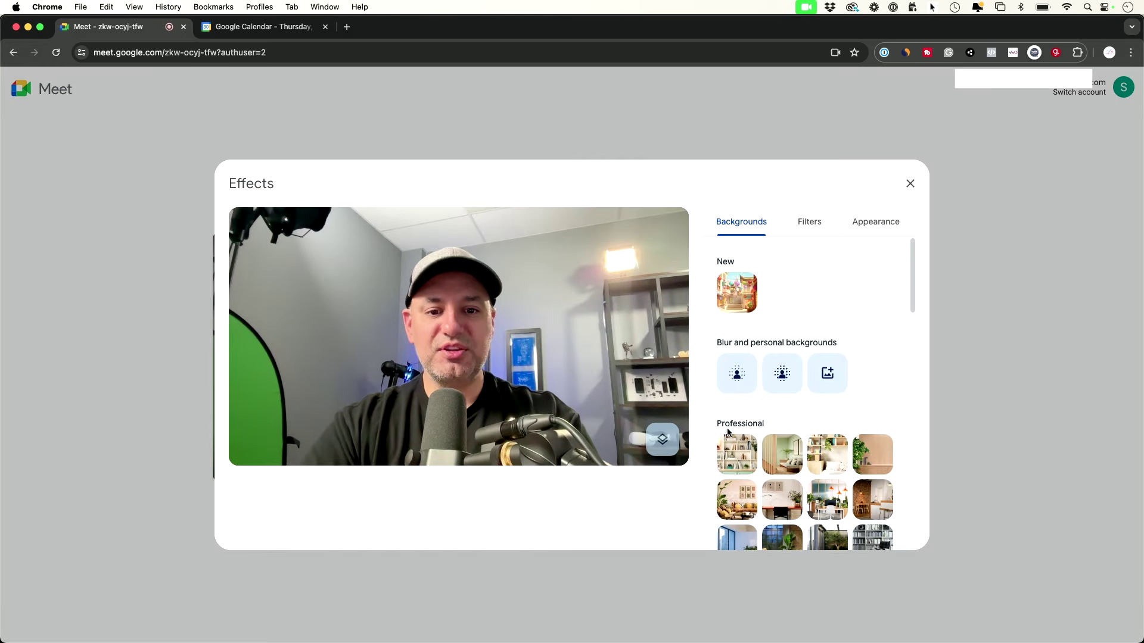
left_click(731, 456)
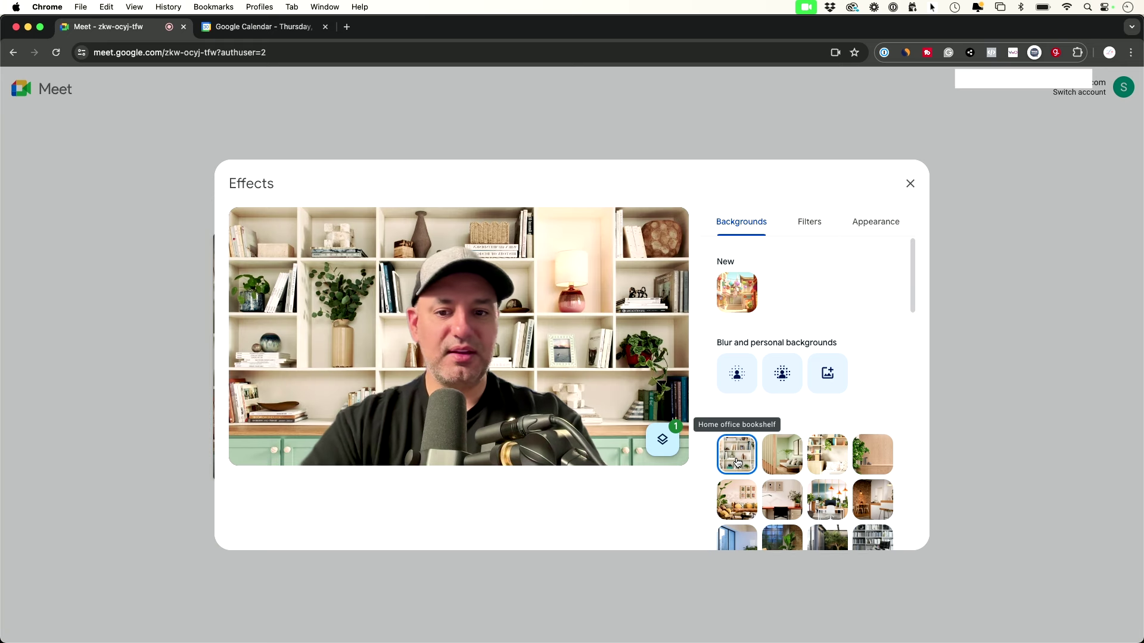
left_click(739, 381)
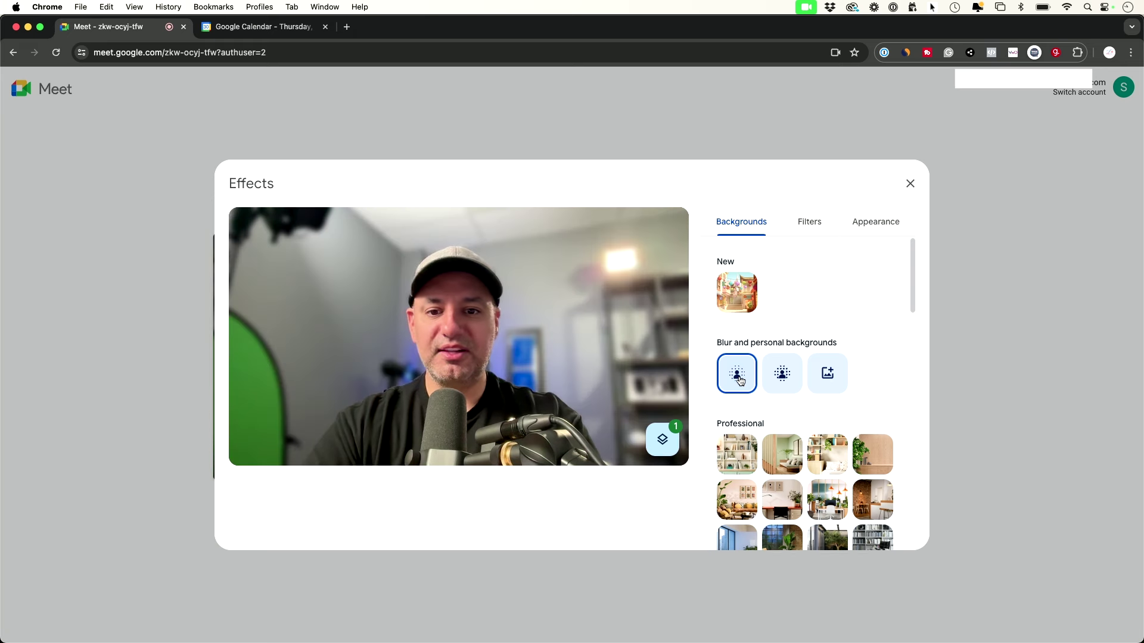
left_click(789, 384)
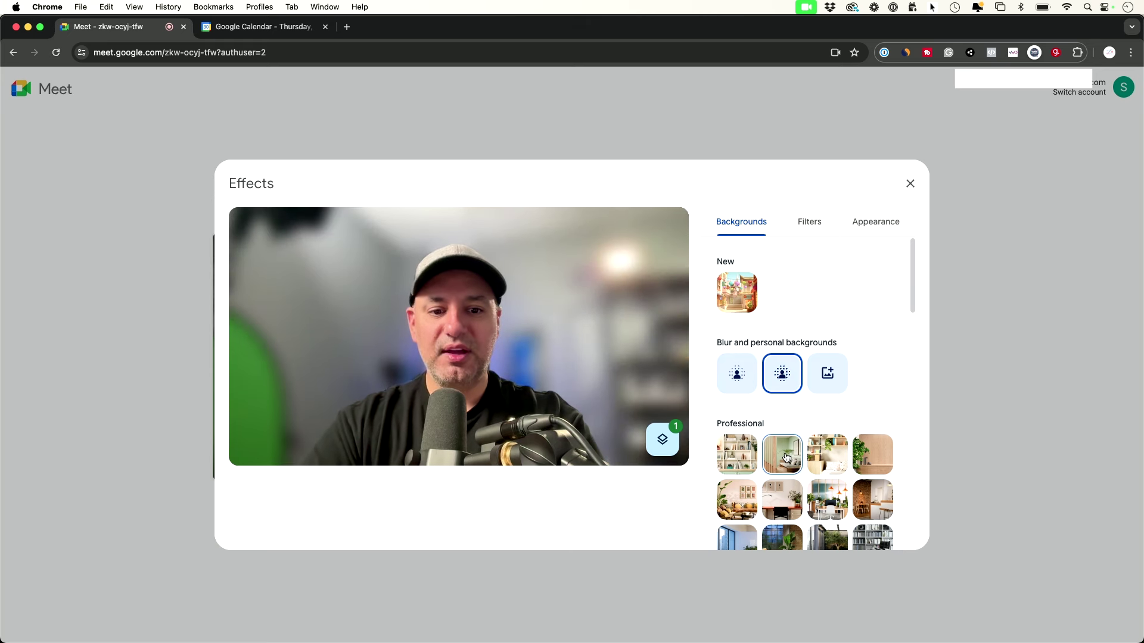
scroll(786, 457, "down", 2)
left_click(735, 468)
left_click(776, 470)
left_click(782, 416)
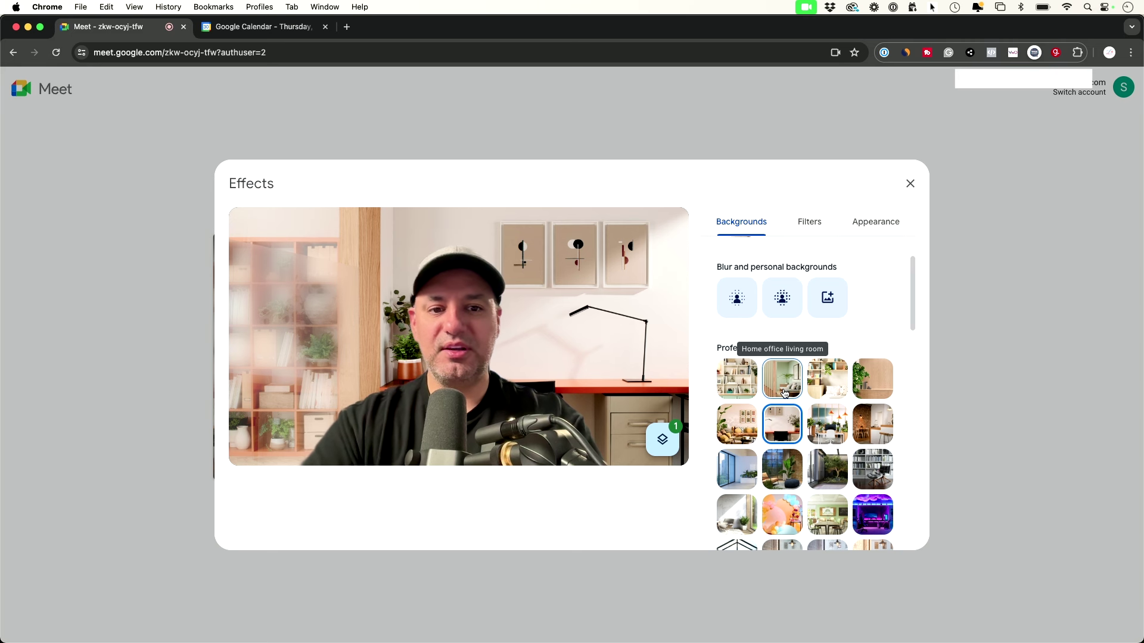
- Browse the face filters, then bring up the lighting, touch-up and framing adjustments
left_click(807, 215)
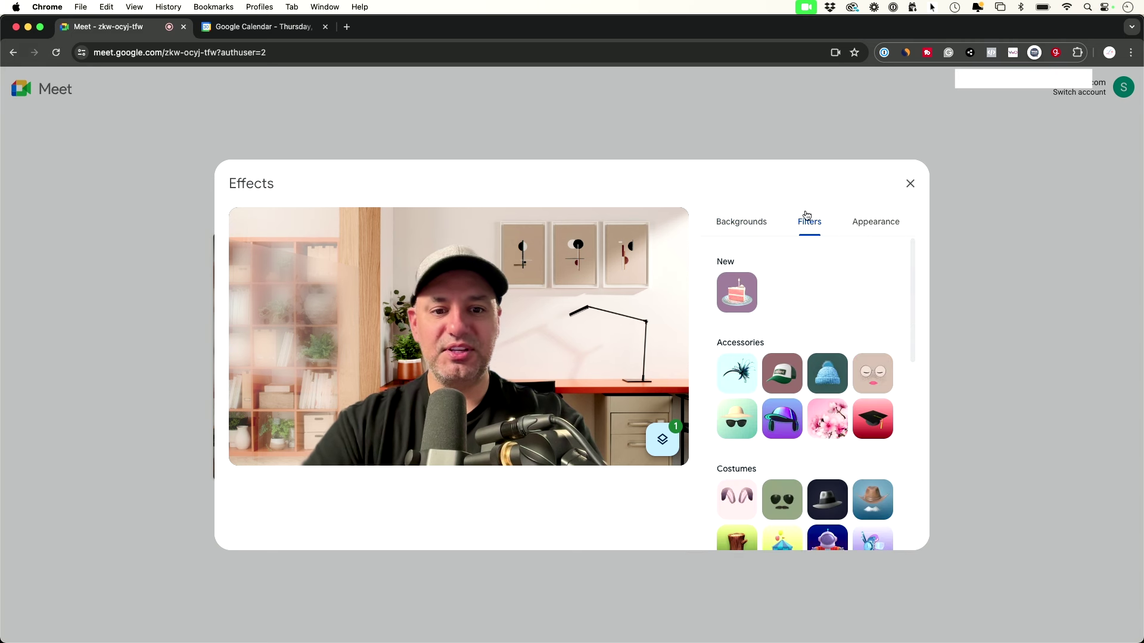
scroll(775, 417, "down", 2)
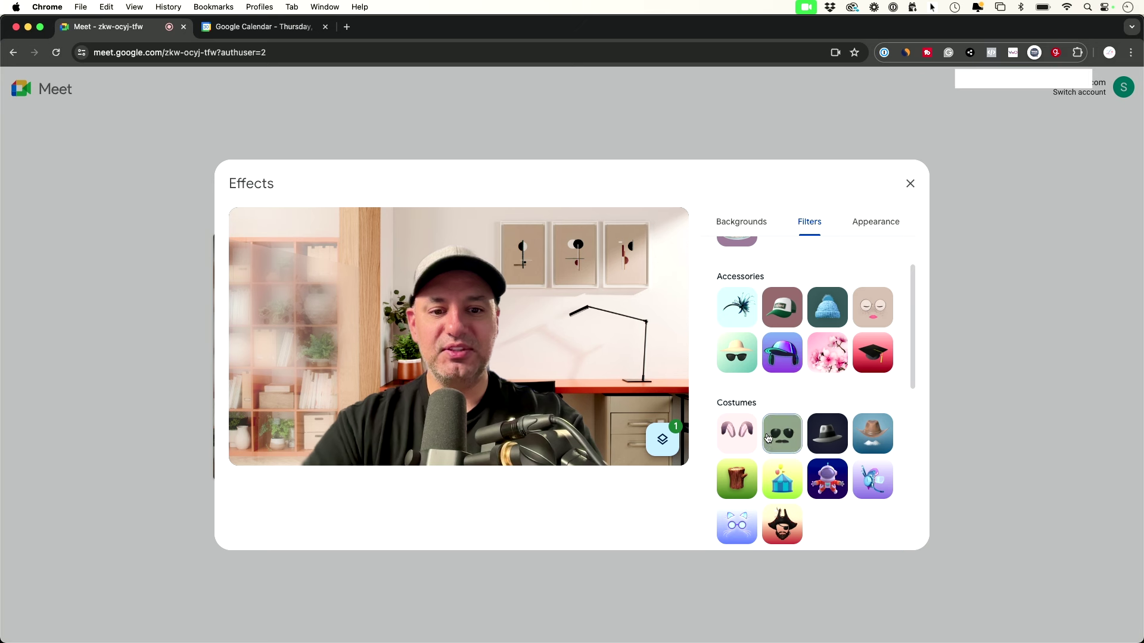
scroll(769, 441, "up", 1)
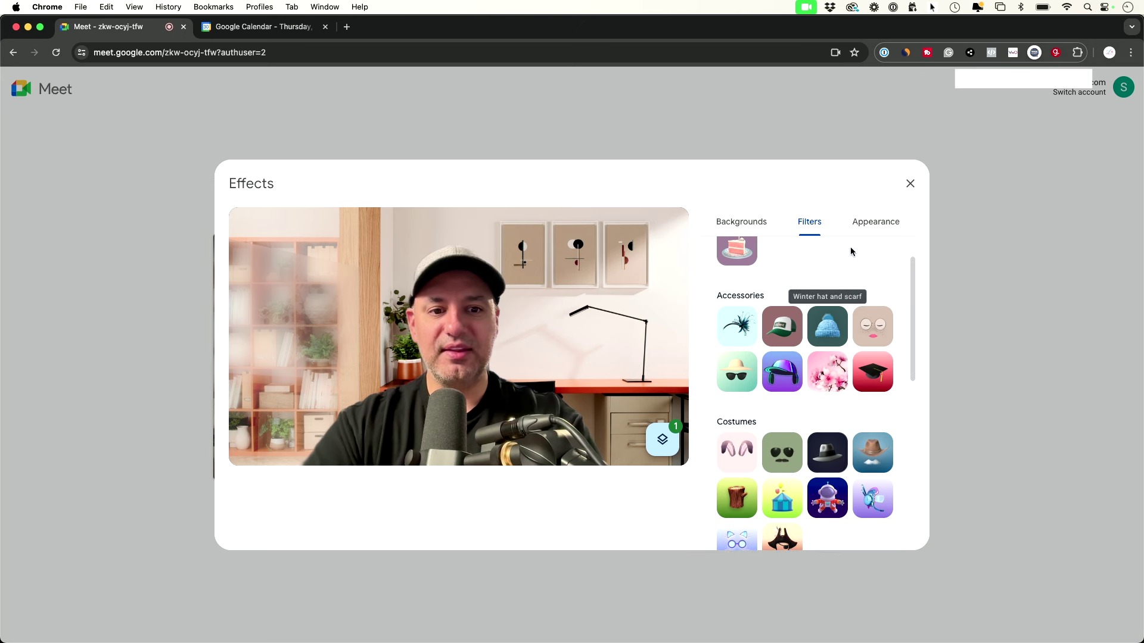
left_click(870, 233)
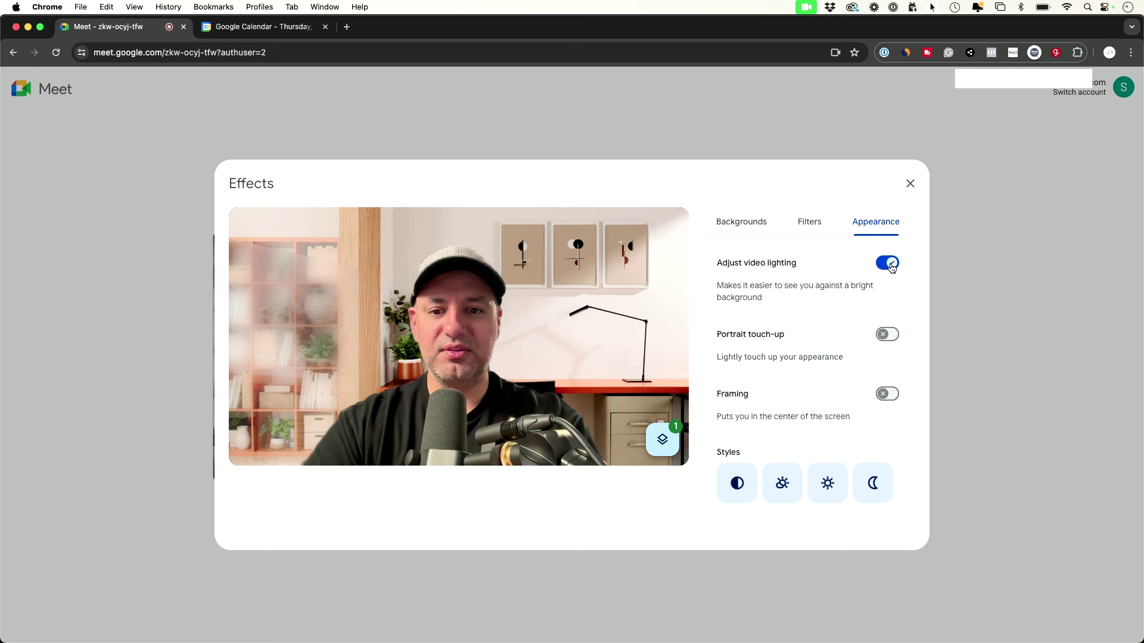
- Turn on Portrait touch-up, try the Smooth level, and settle on Subtle
left_click(885, 333)
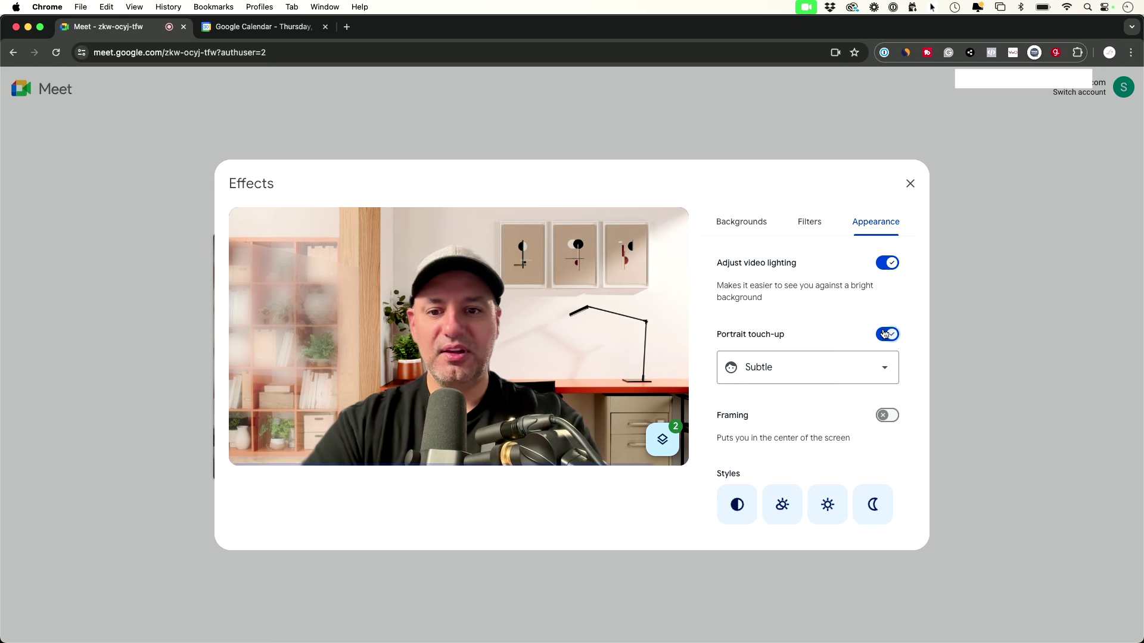
left_click(886, 334)
left_click(885, 334)
left_click(779, 365)
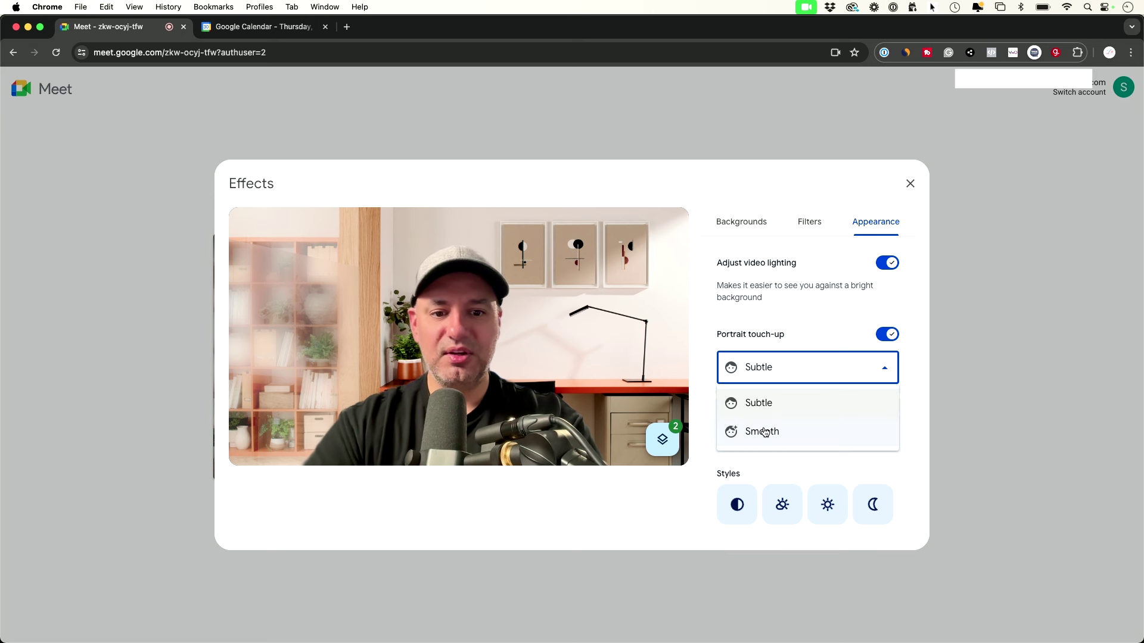
left_click(763, 432)
left_click(783, 380)
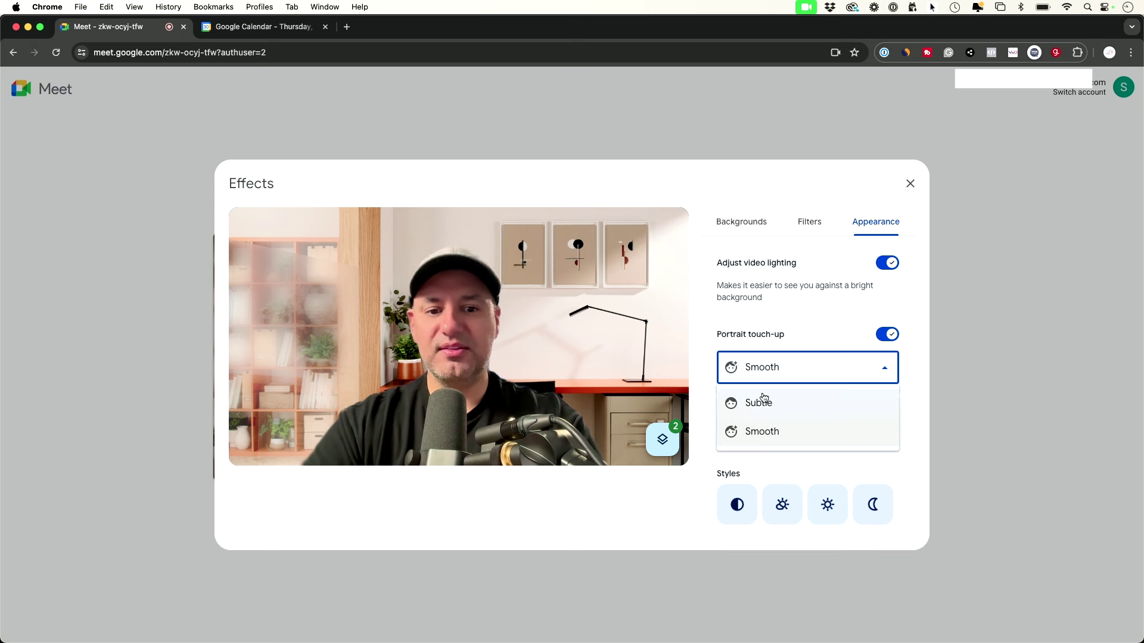
left_click(822, 405)
- Try automatic framing with recentring on the face, then switch it off
left_click(887, 416)
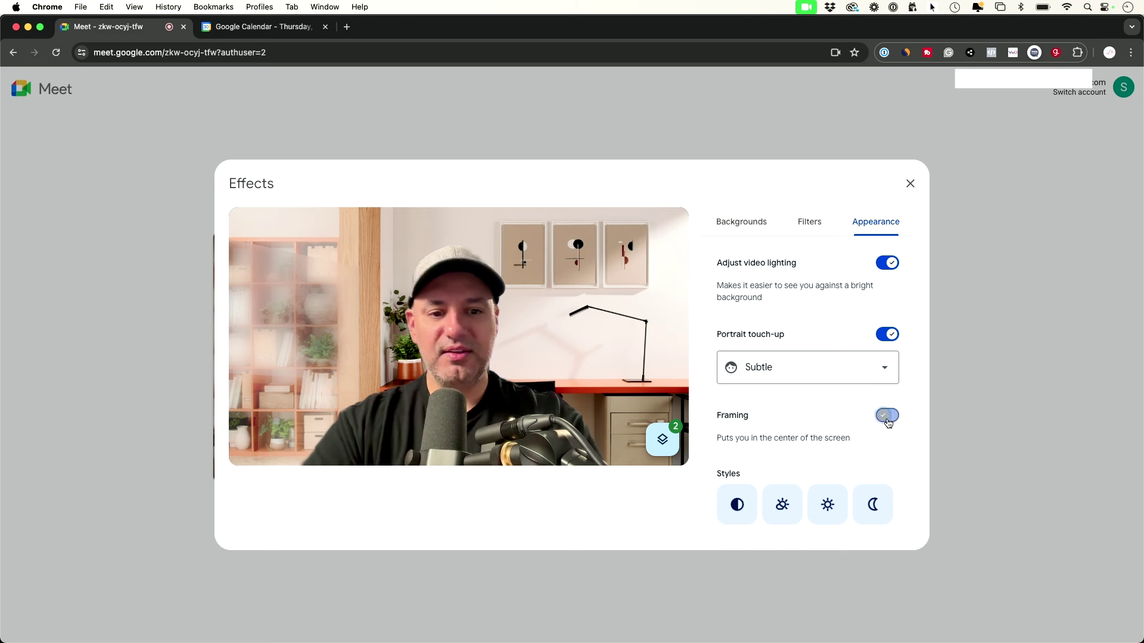
scroll(888, 422, "down", 1)
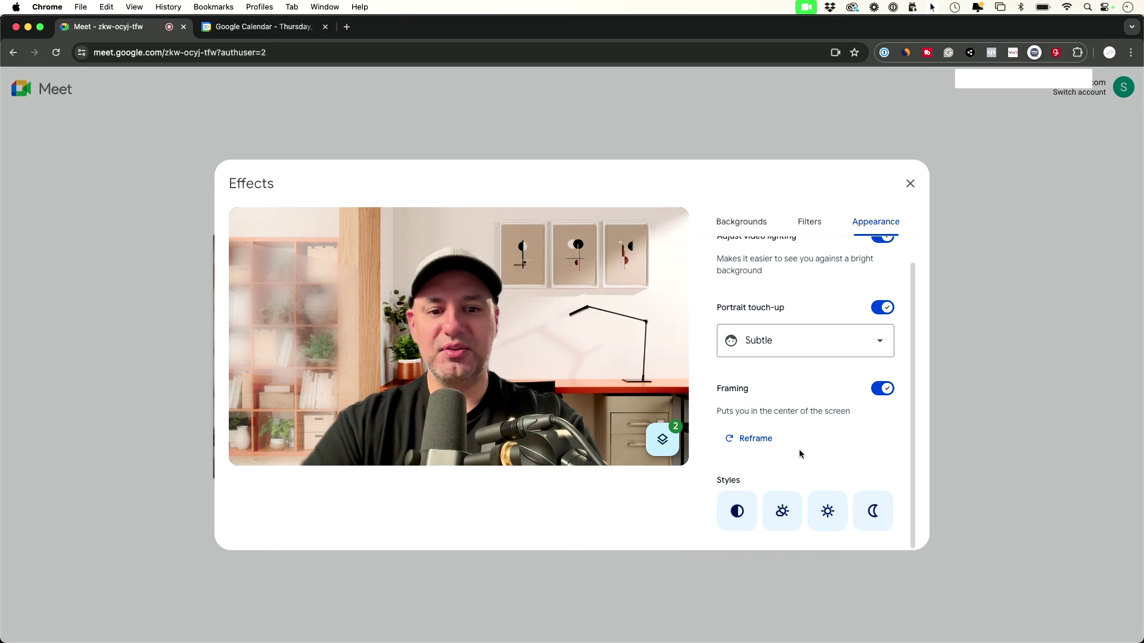
left_click(760, 446)
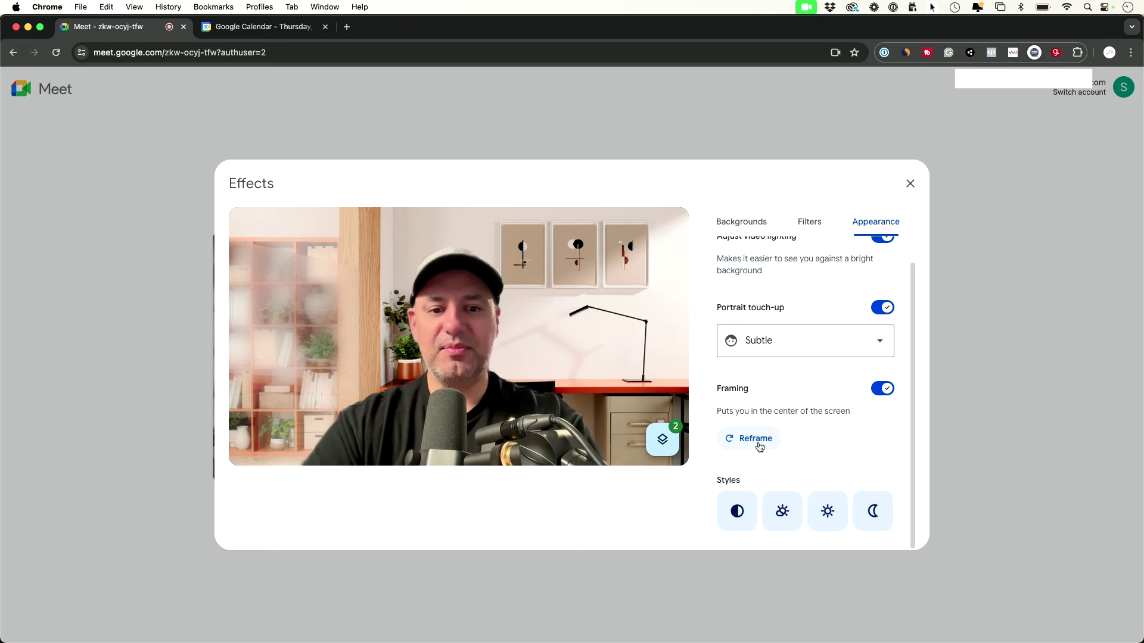
left_click(883, 390)
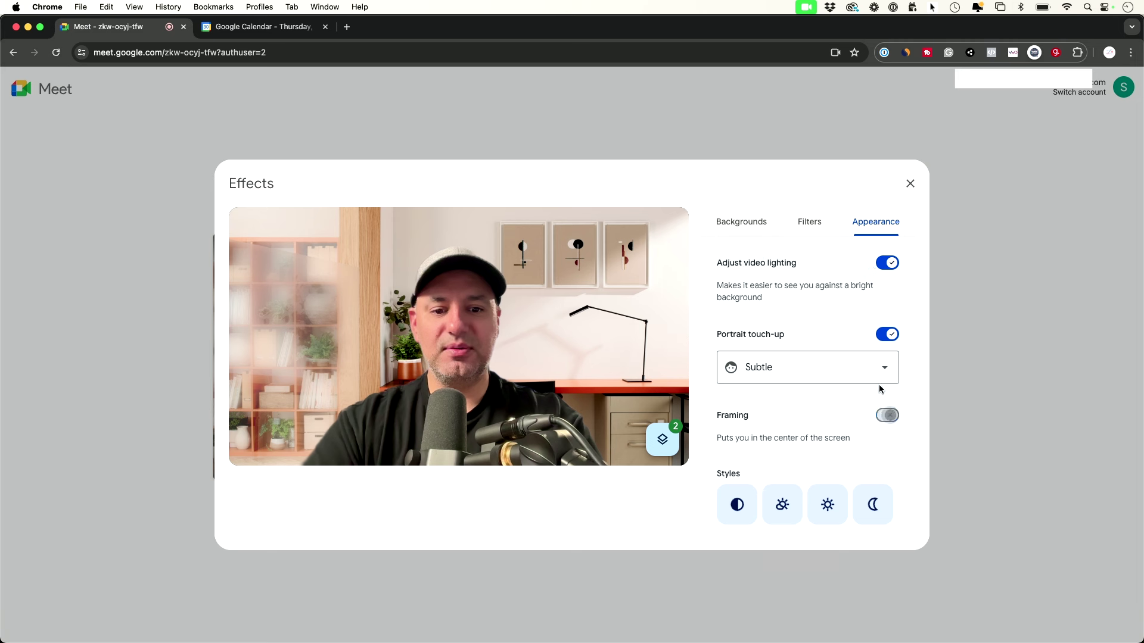
- Try the brighter, warmer and black-and-white styles, end on the fourth style, and close Effects
left_click(781, 508)
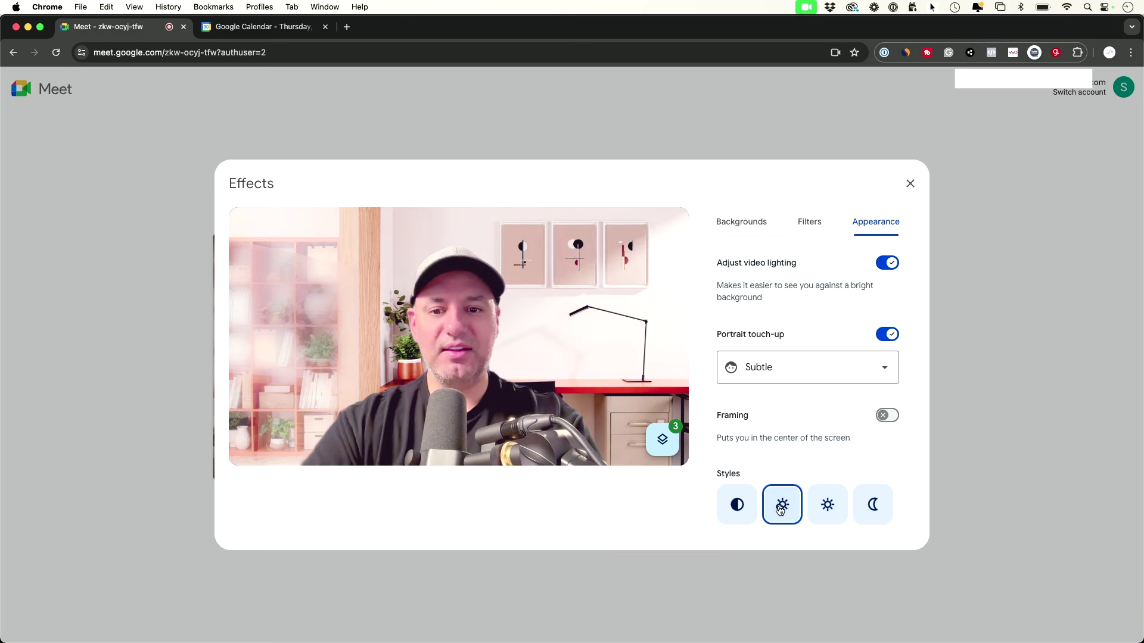
left_click(827, 516)
left_click(728, 509)
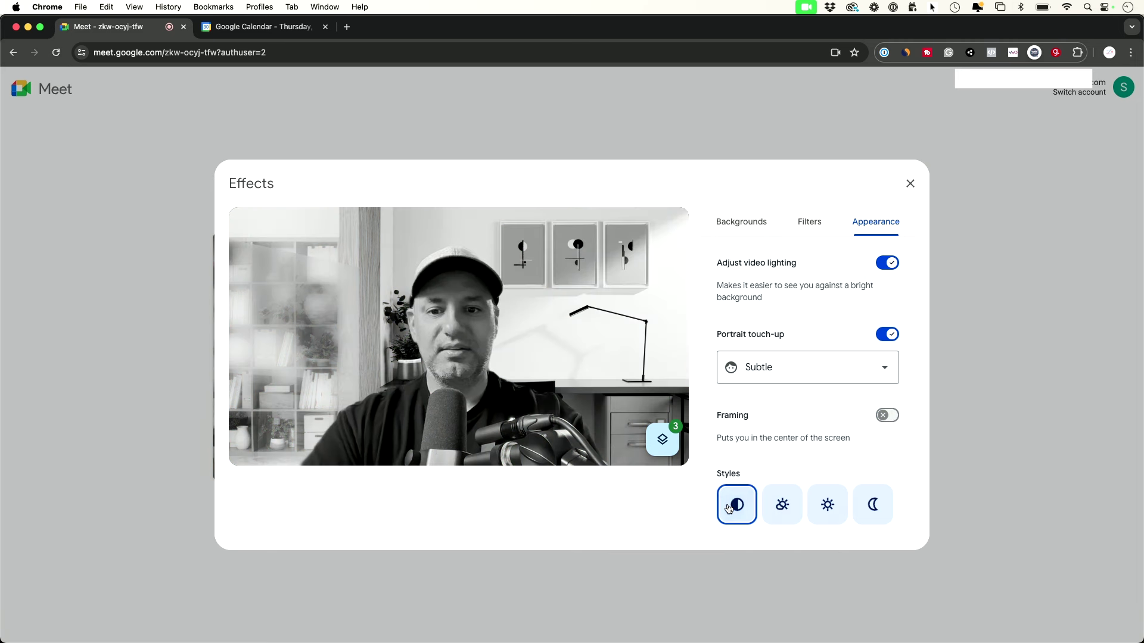
left_click(871, 511)
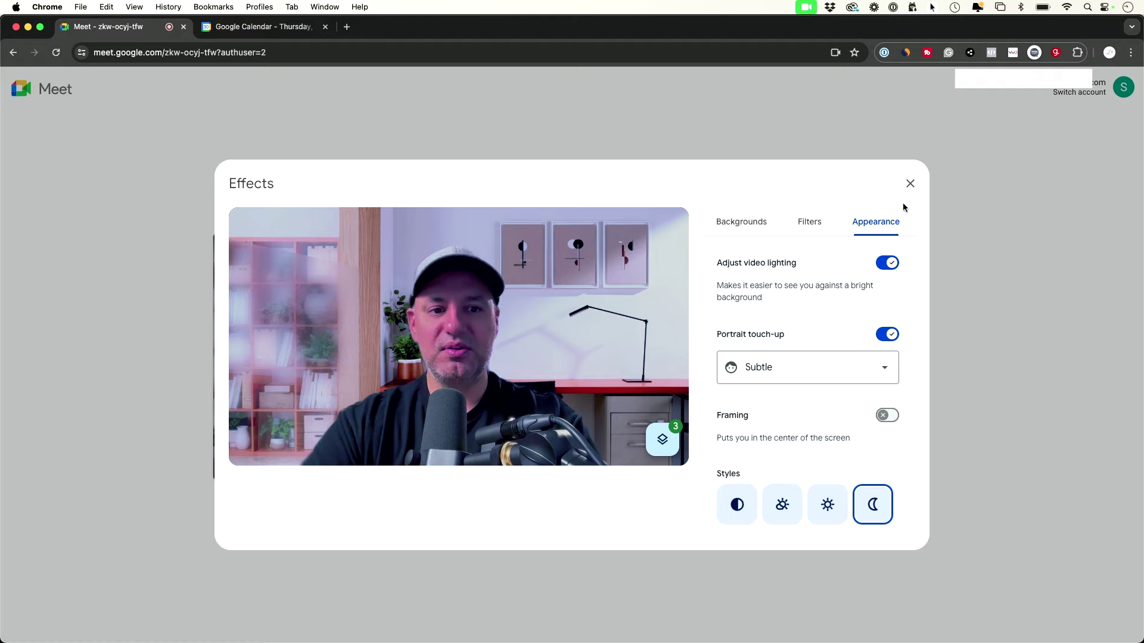
left_click(910, 183)
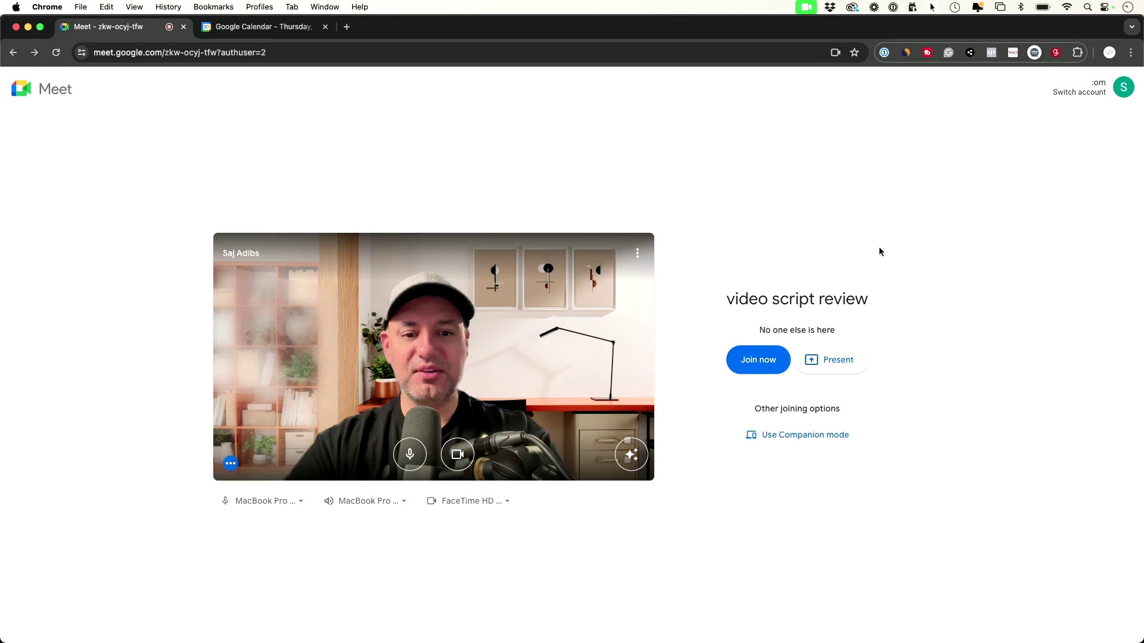
- Join the video script review call from the pre-join screen
left_click(770, 367)
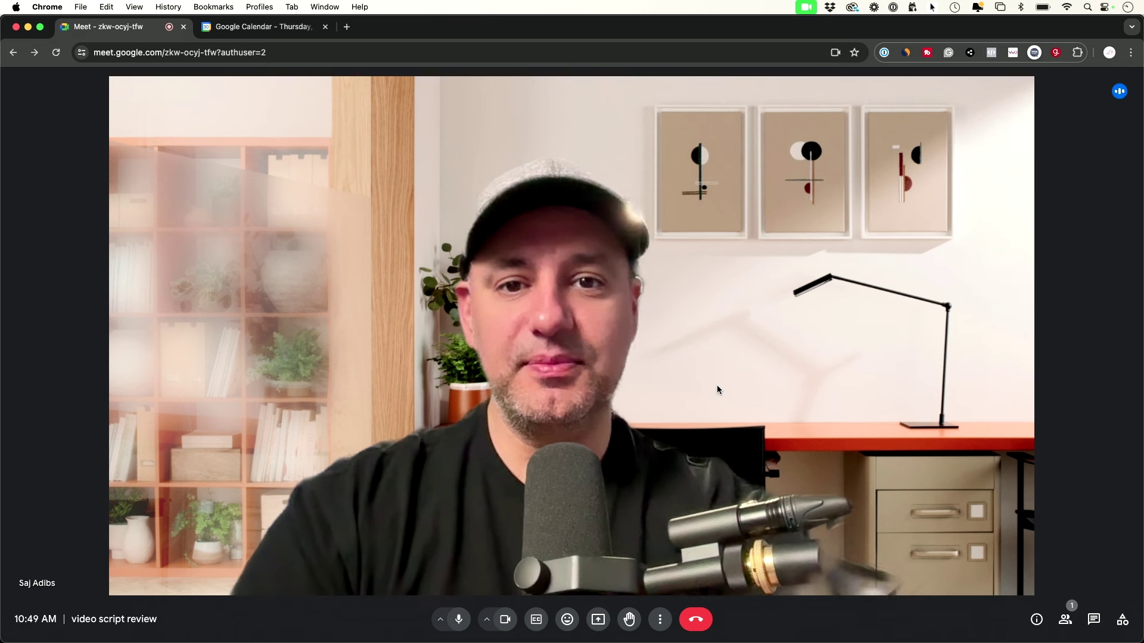
left_click(440, 620)
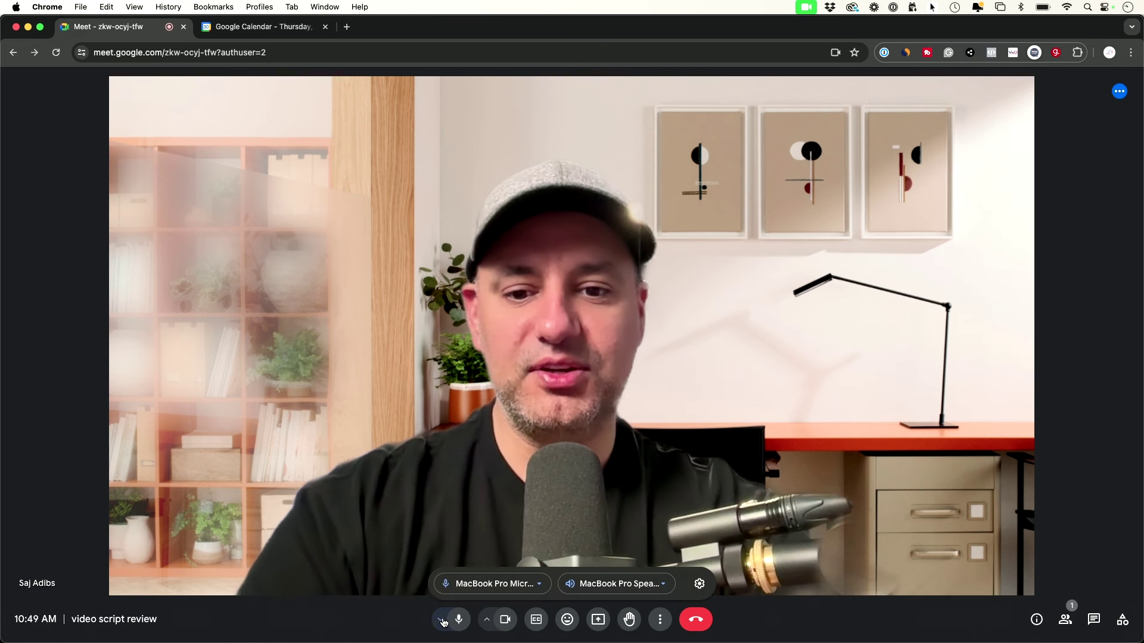
left_click(529, 589)
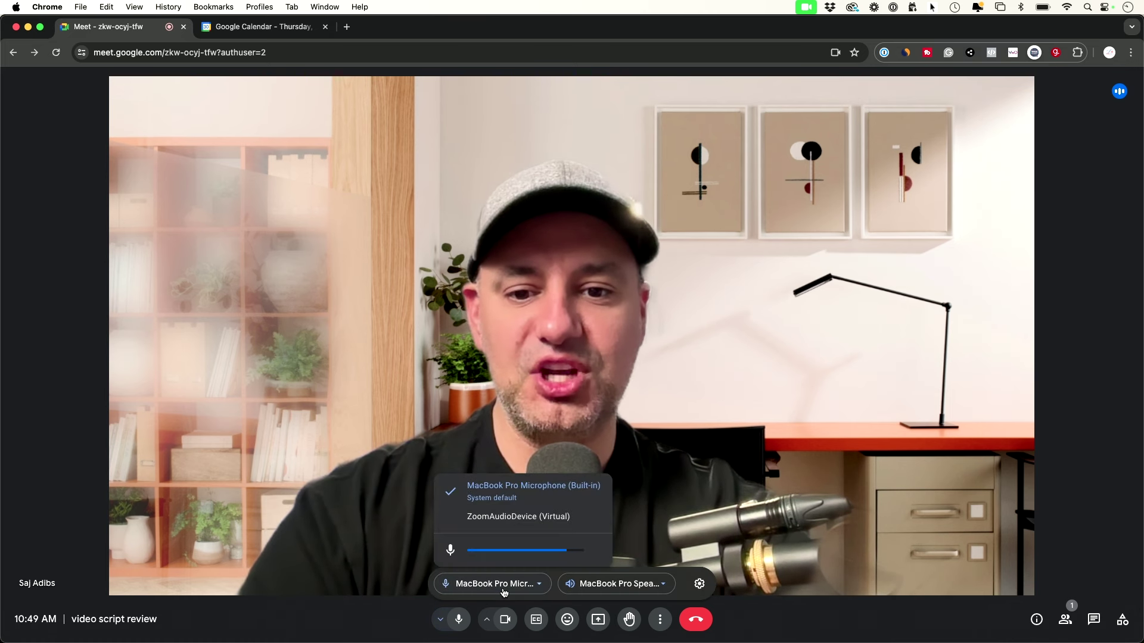
left_click(601, 586)
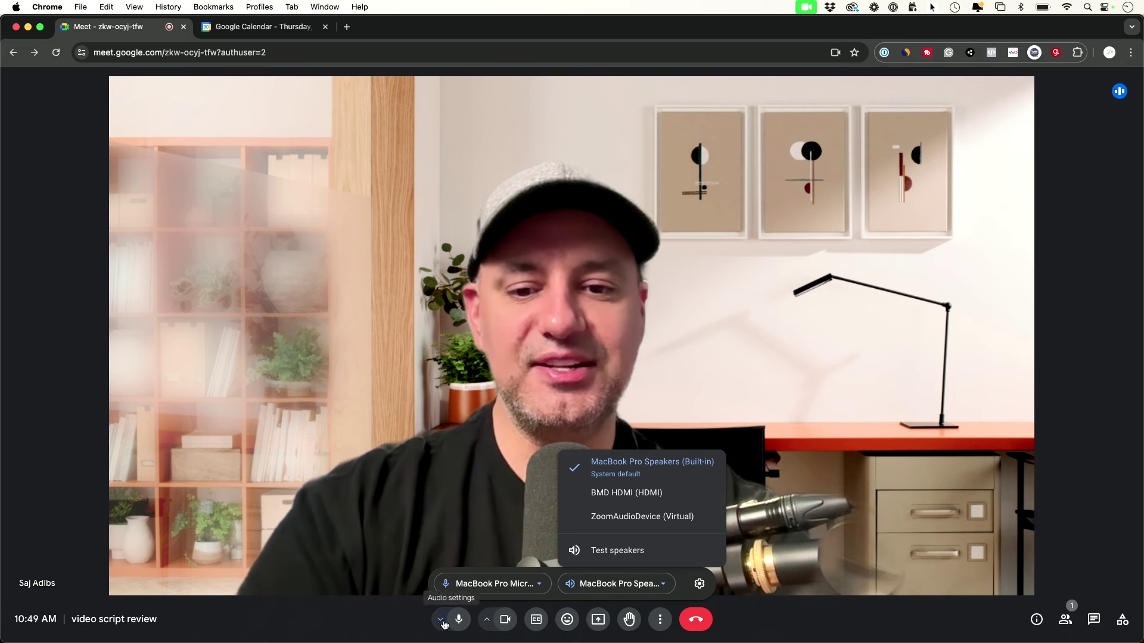
left_click(442, 621)
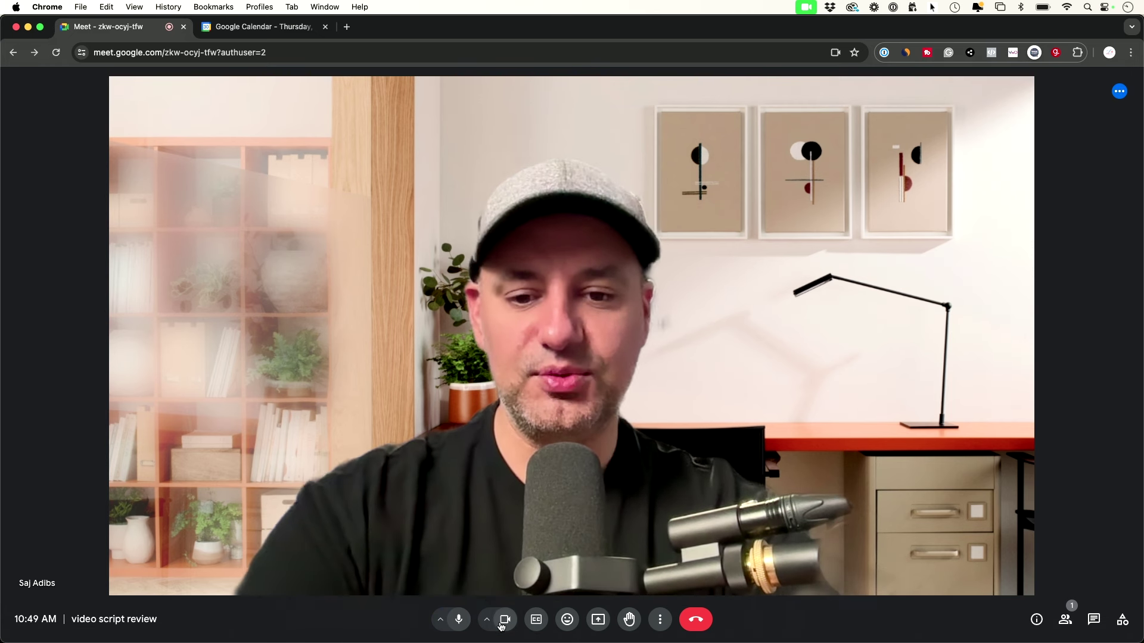
left_click(488, 623)
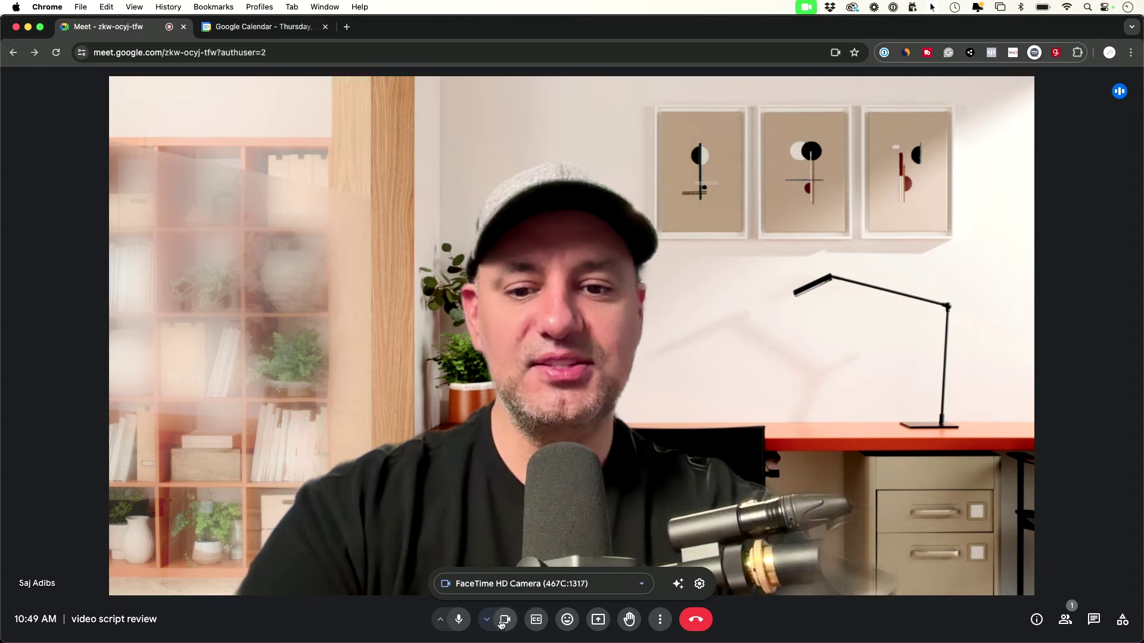
left_click(505, 622)
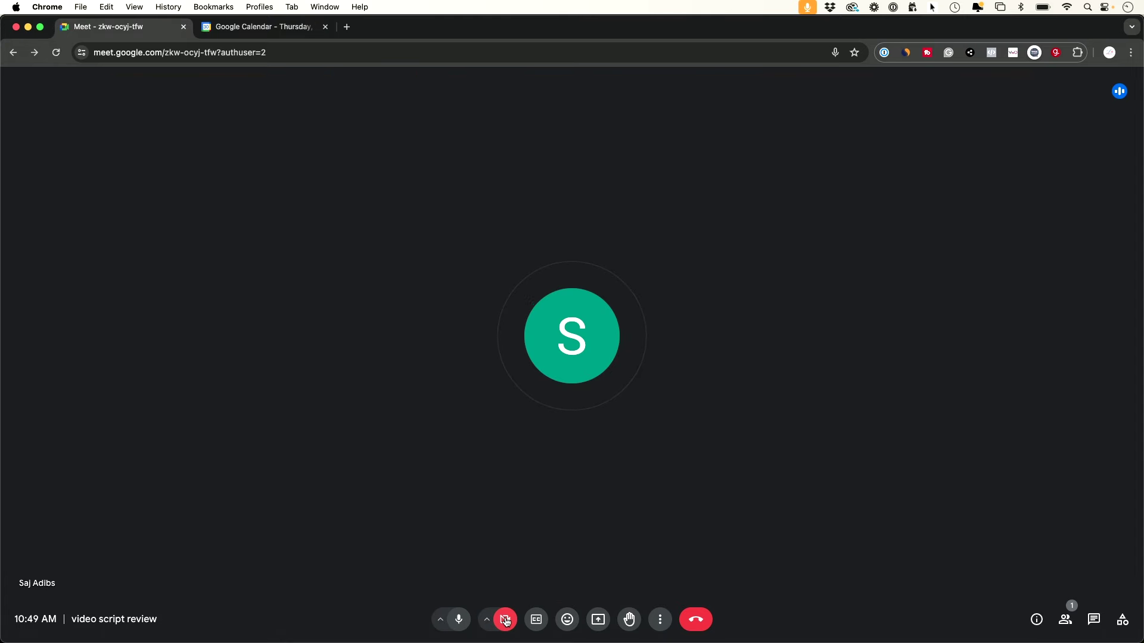
left_click(488, 623)
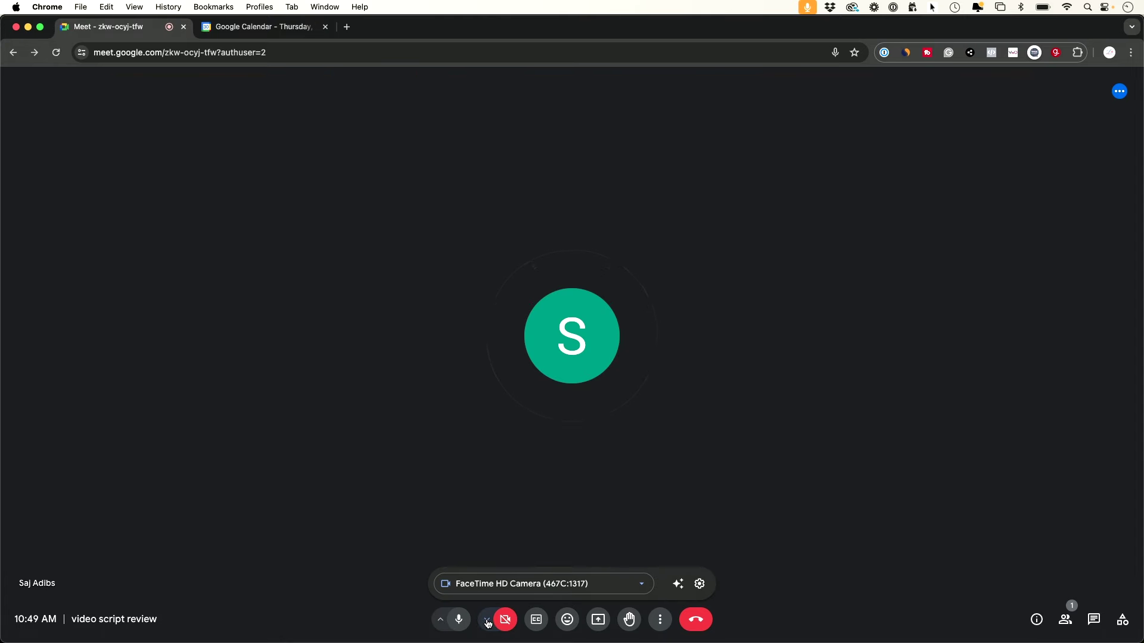
left_click(488, 623)
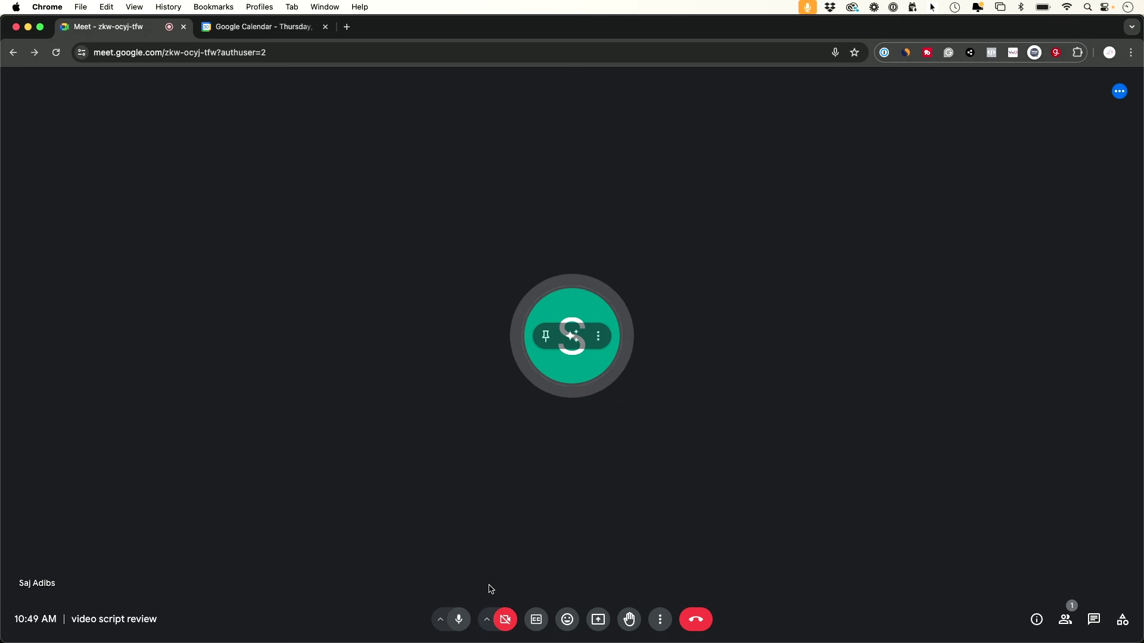
left_click(457, 624)
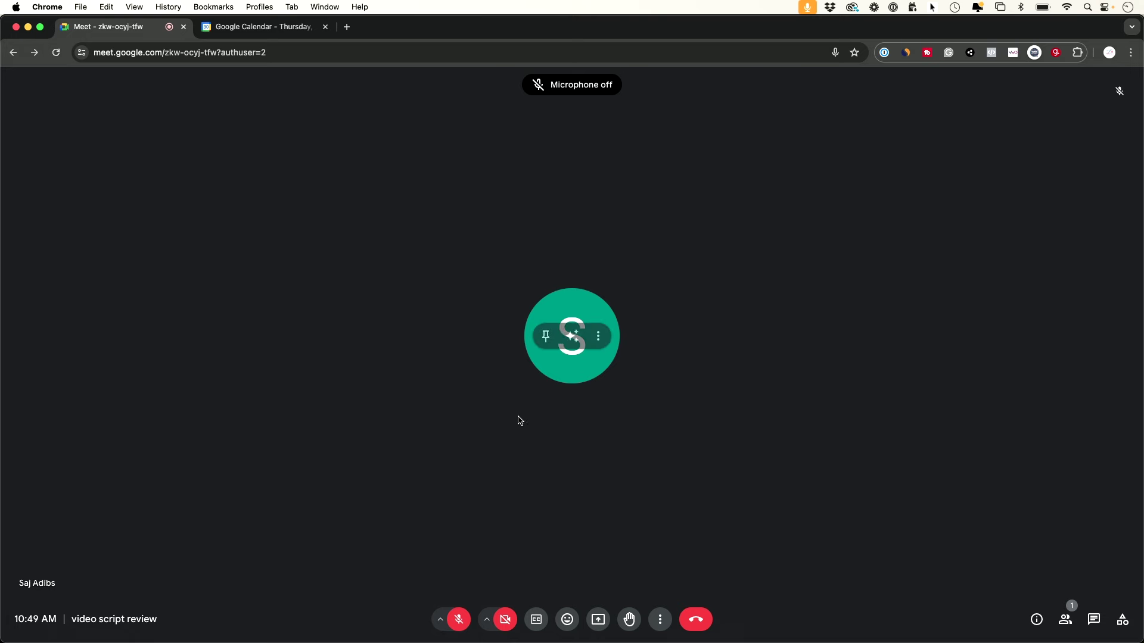
left_click(457, 620)
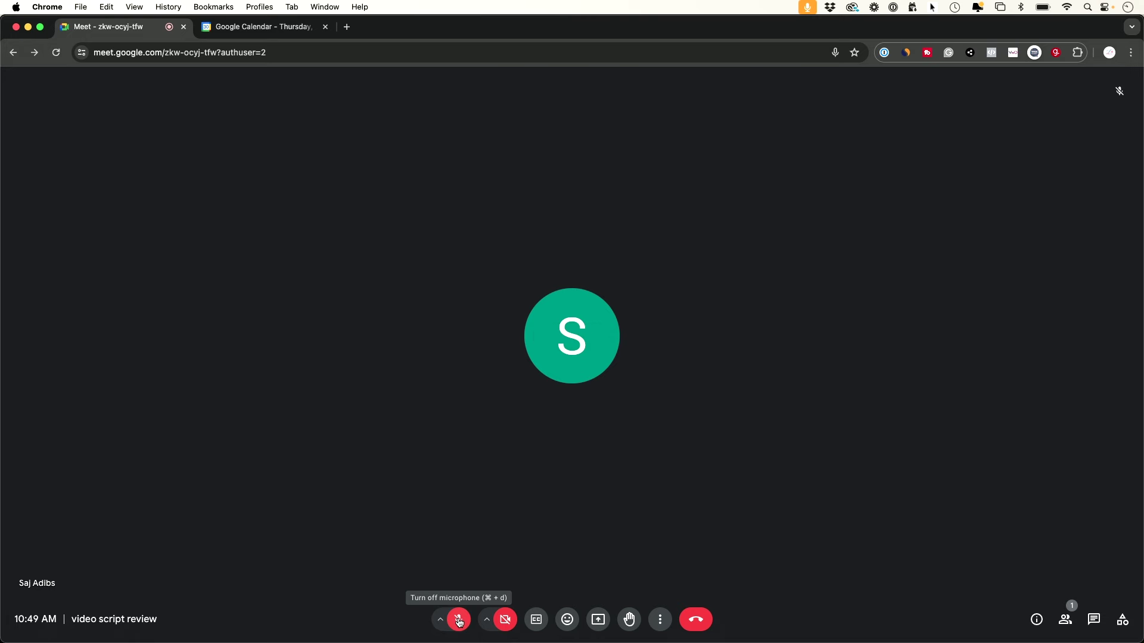
left_click(513, 623)
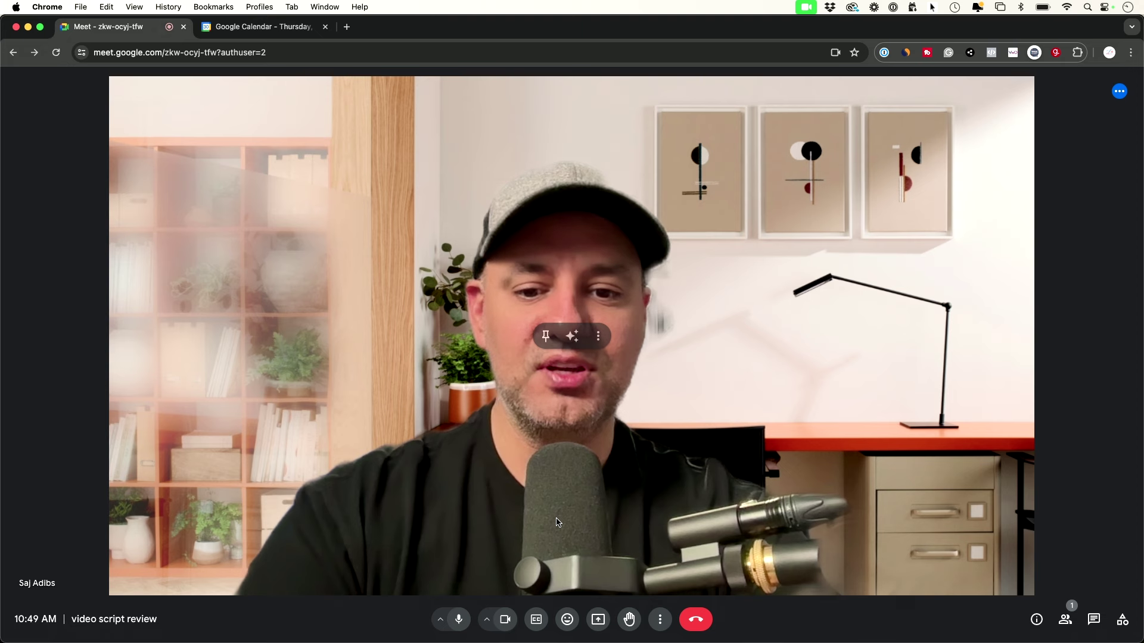
- Turn live captions on and off, then send a laughing emoji reaction
left_click(542, 624)
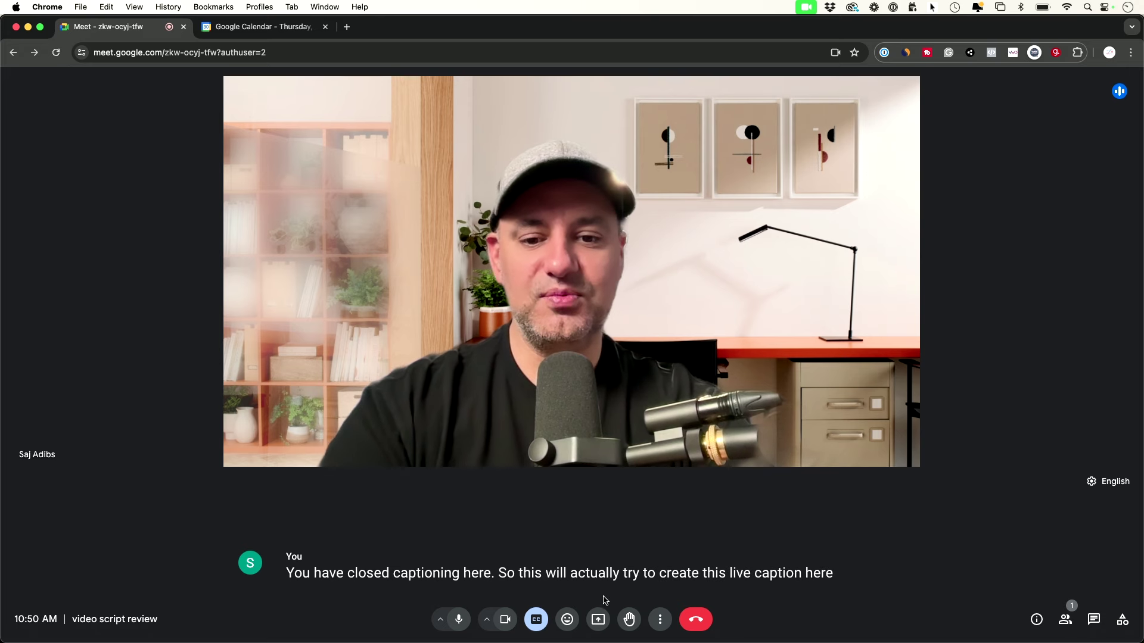
left_click(536, 620)
left_click(563, 617)
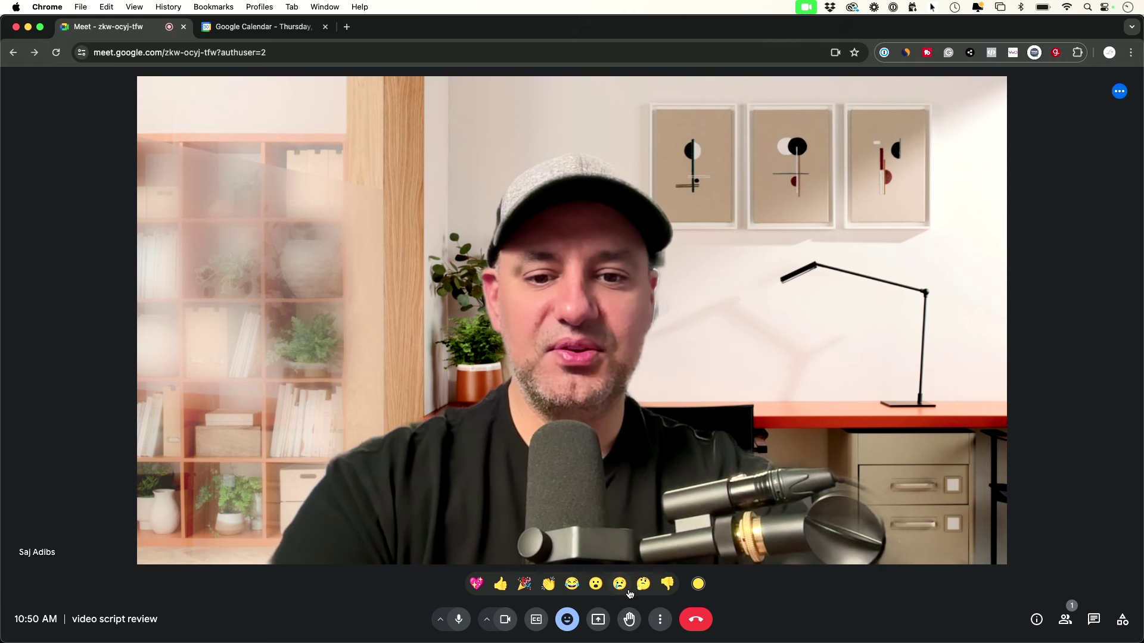
left_click(575, 585)
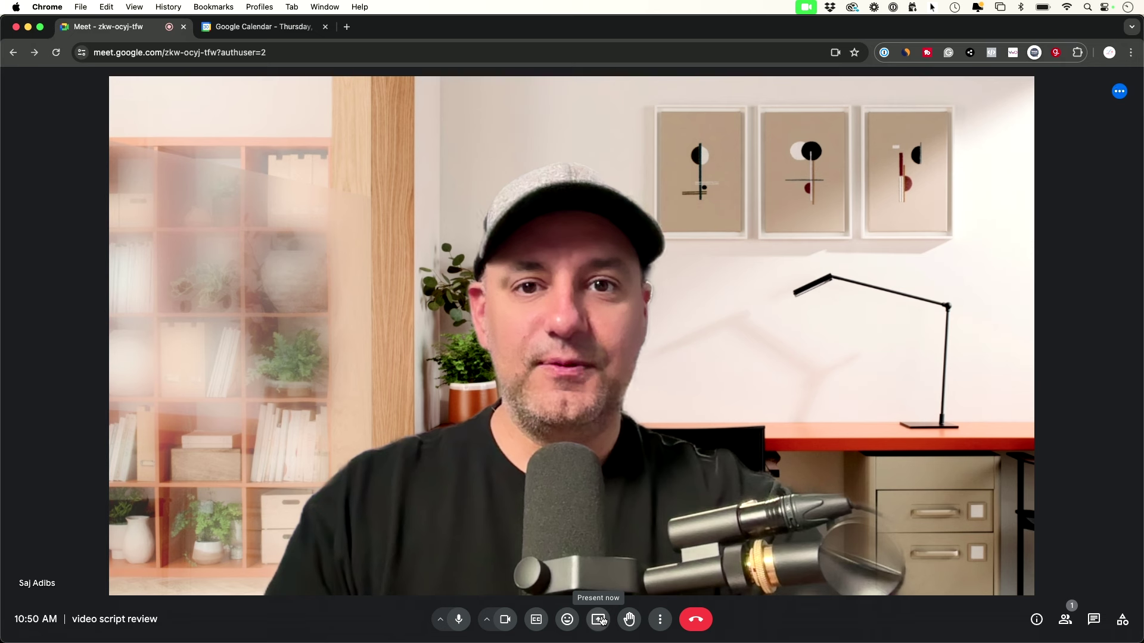
- Start presenting, pick a browser tab and turn on sharing its audio
left_click(598, 620)
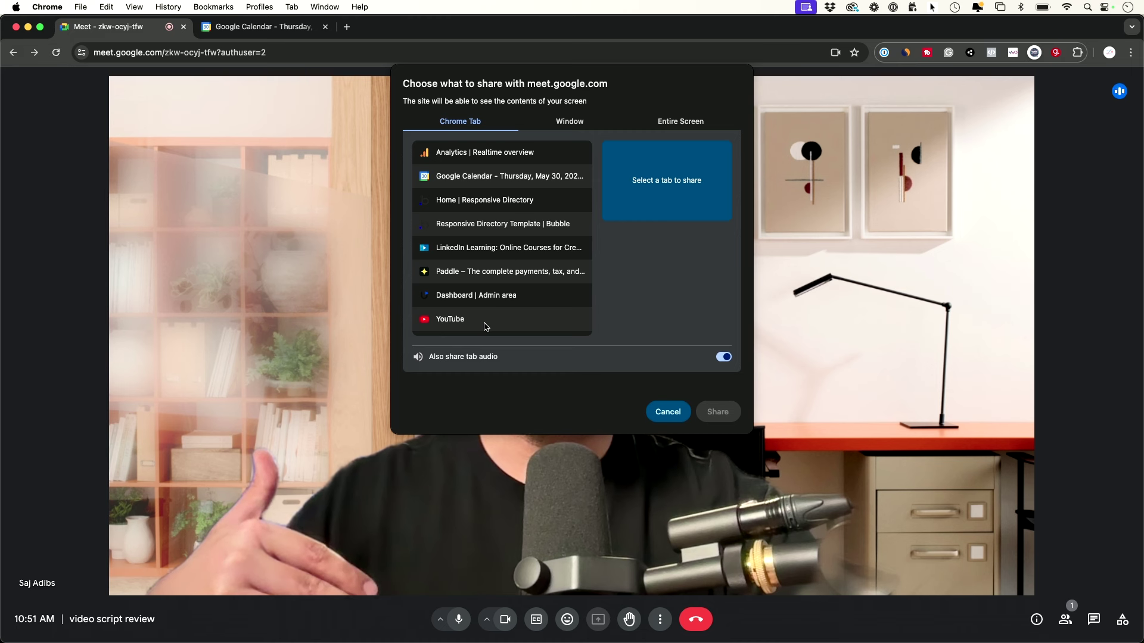
left_click(503, 320)
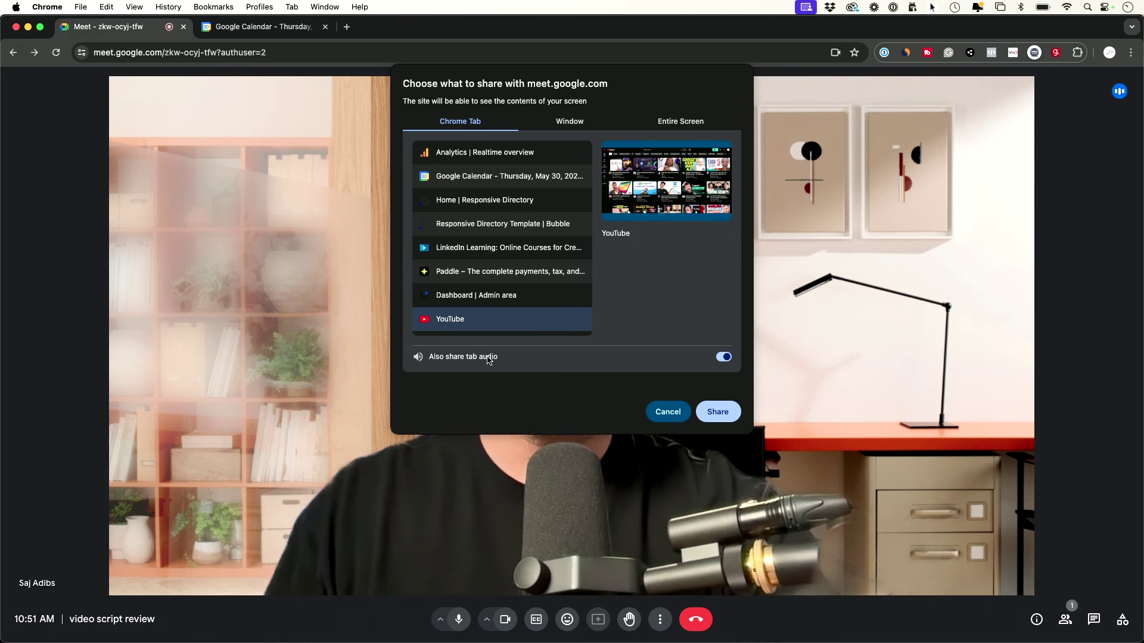
left_click(726, 360)
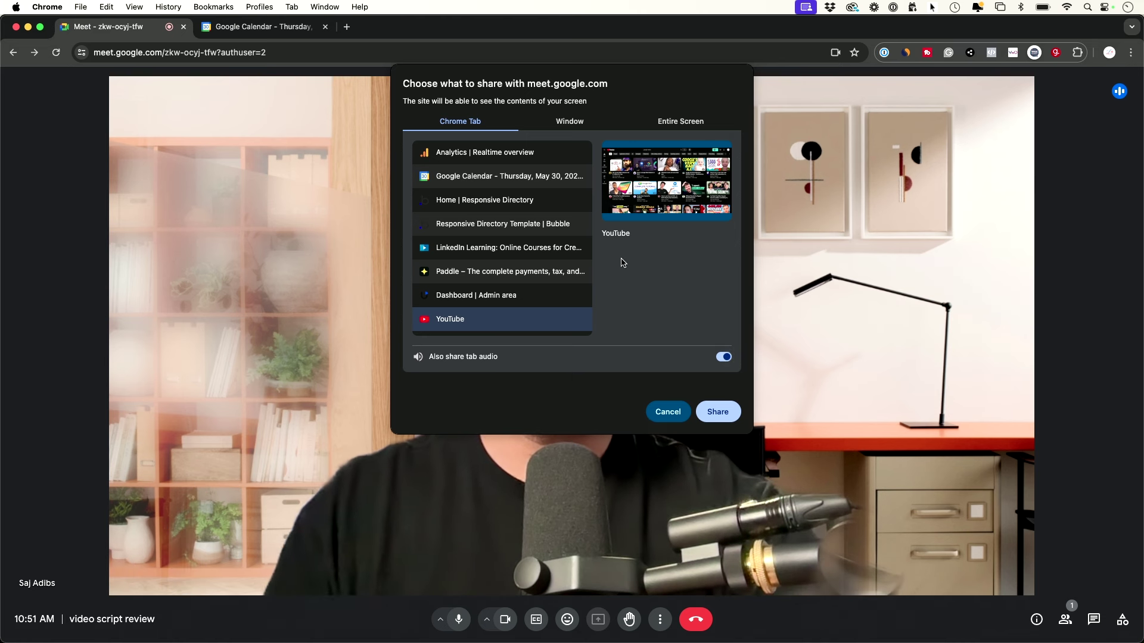
- Browse the Window and Entire Screen options, then share the Google Calendar tab
scroll(511, 255, "up", 5)
left_click(569, 122)
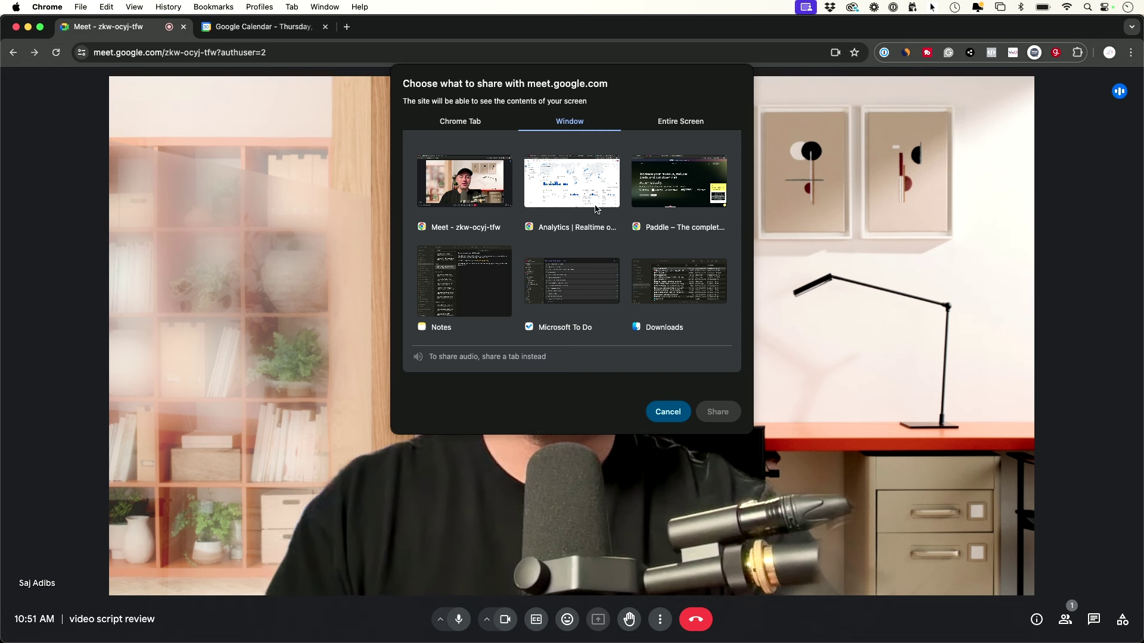
left_click(685, 120)
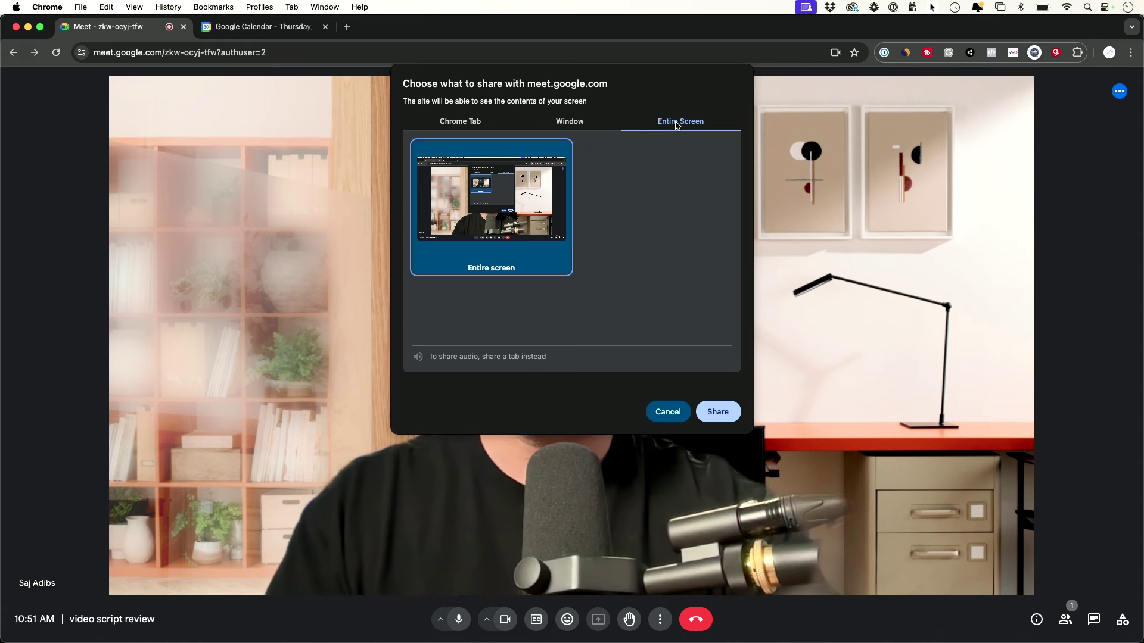
left_click(566, 123)
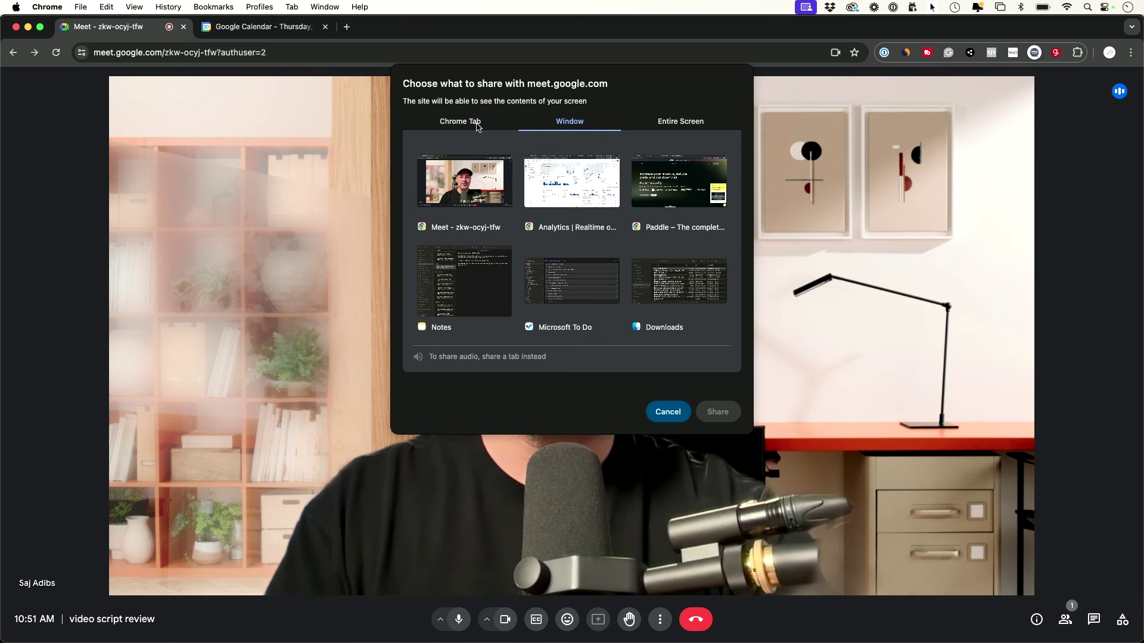
left_click(450, 122)
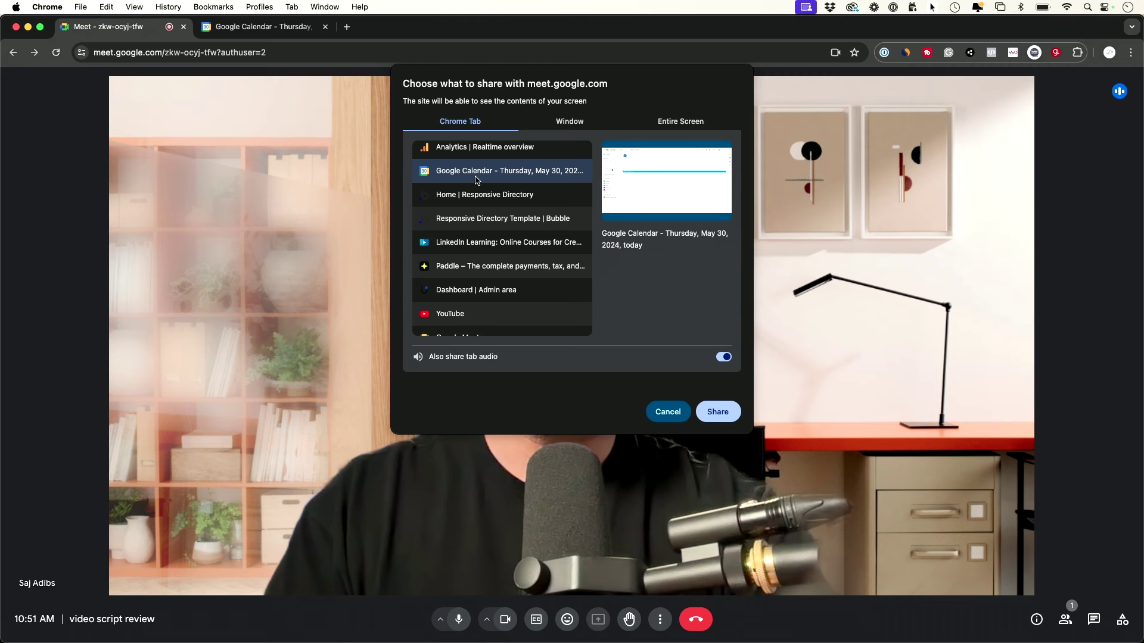
left_click(718, 411)
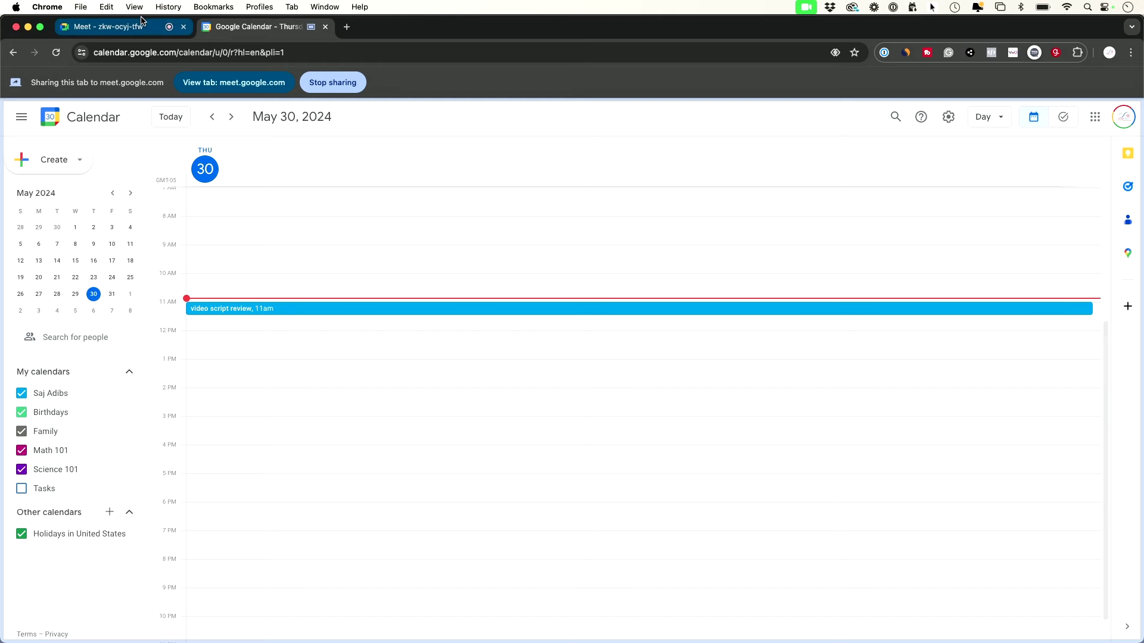
- Stop sharing the Google Calendar tab, then return to the call and raise a hand
key("super+1")
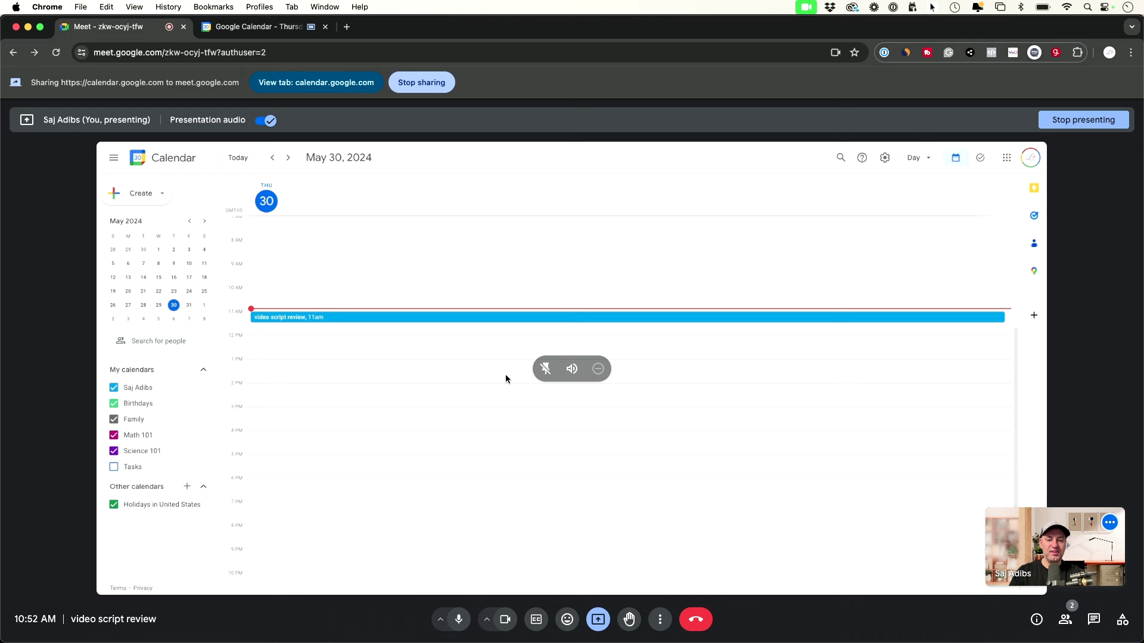
mouse_move(1083, 560)
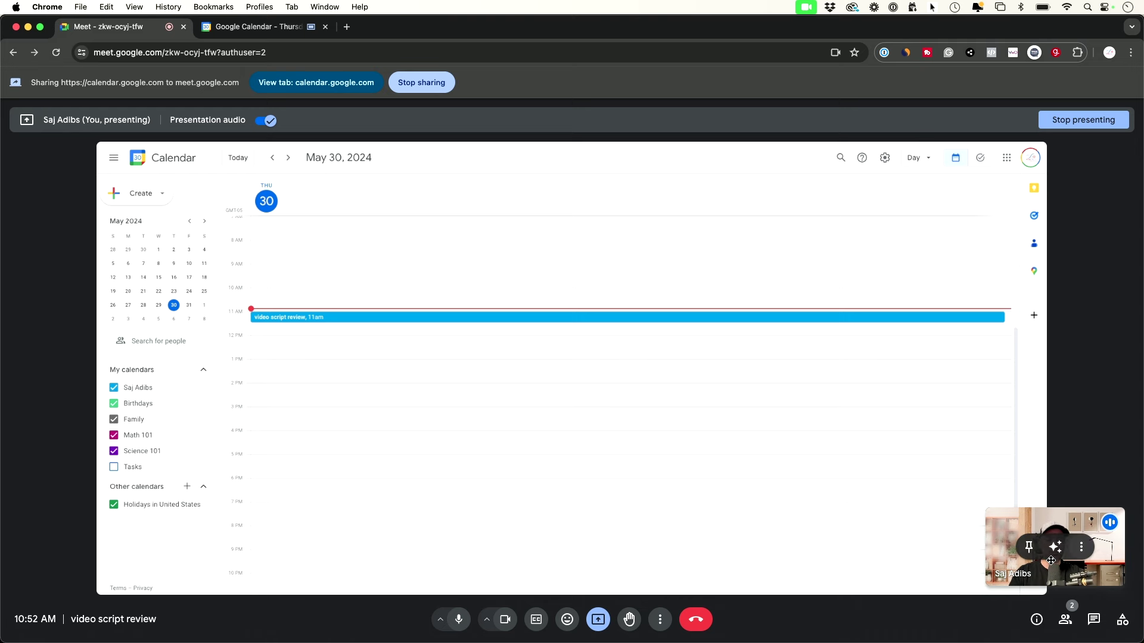
left_click(256, 26)
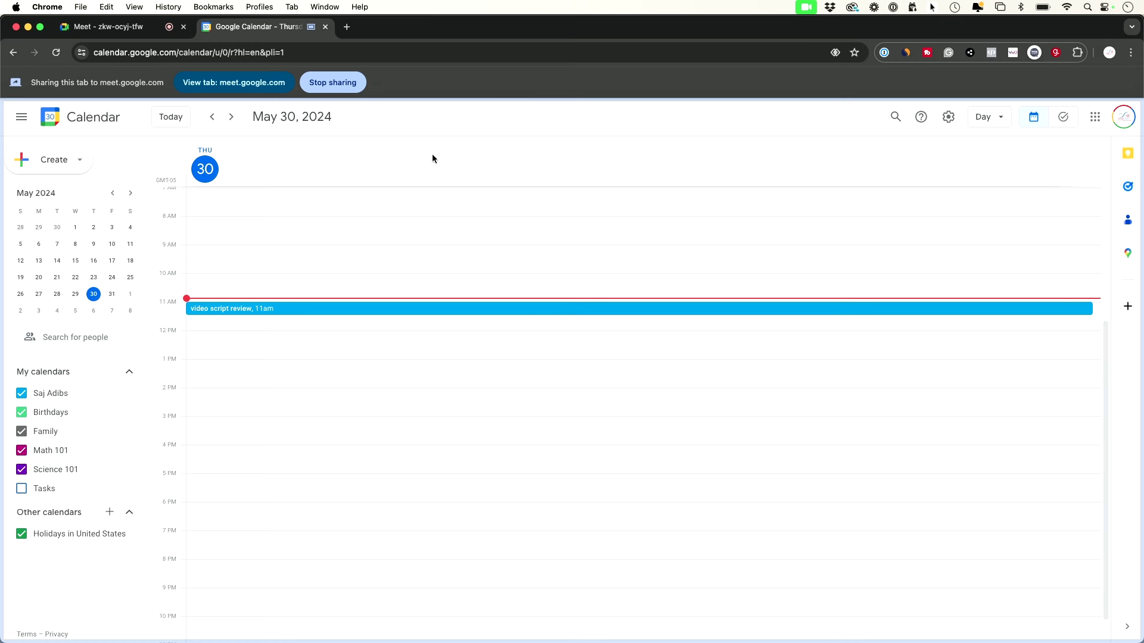
left_click(346, 88)
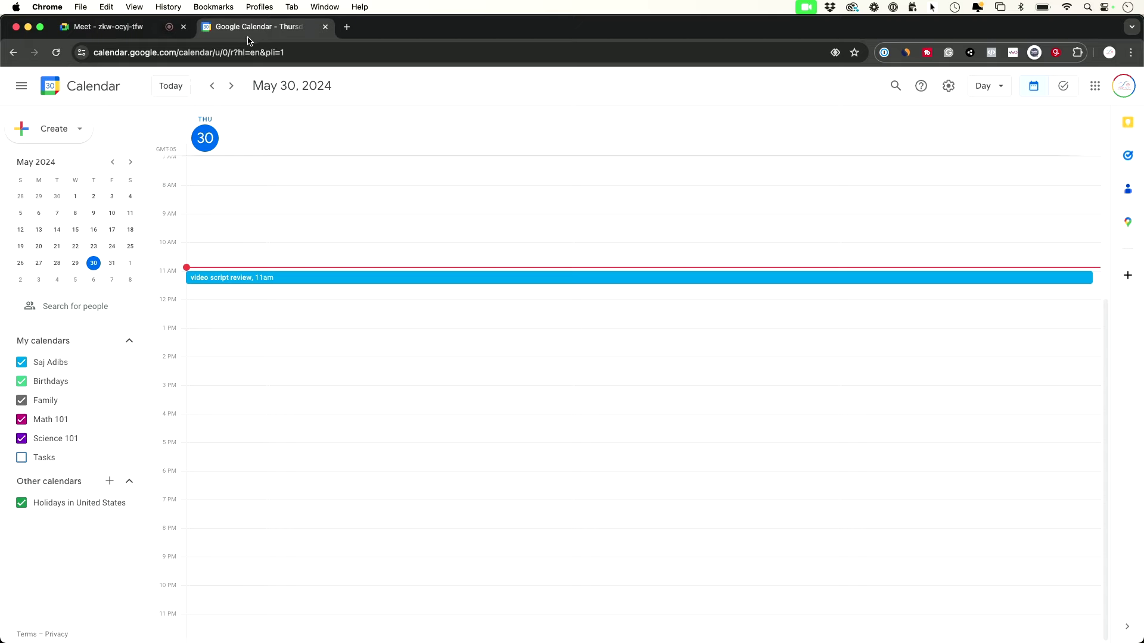
left_click(118, 30)
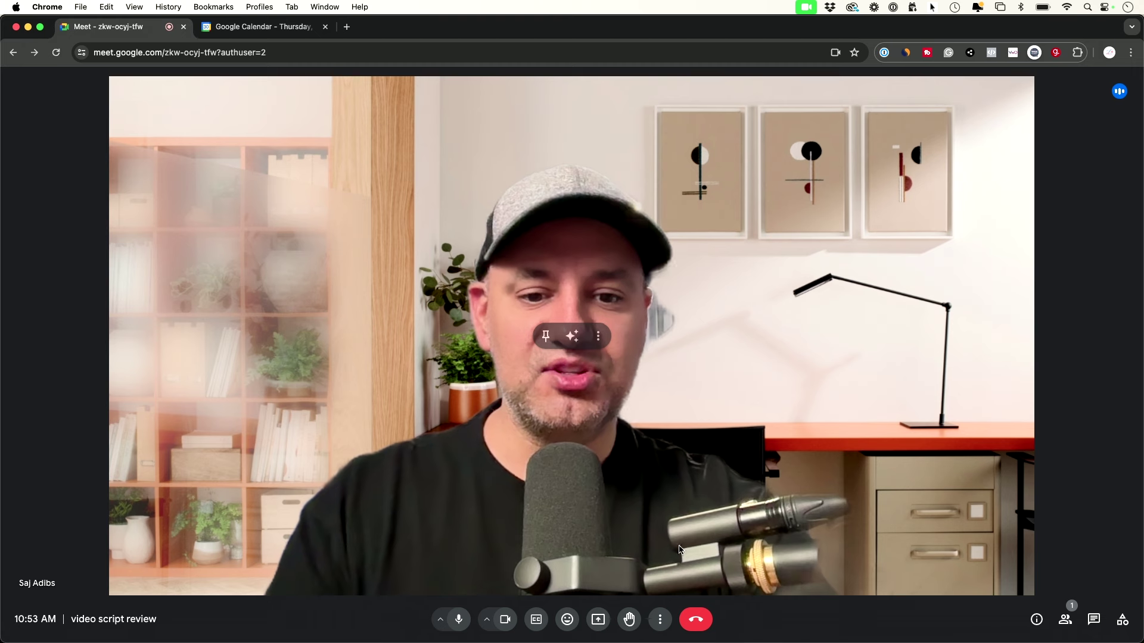
left_click(630, 622)
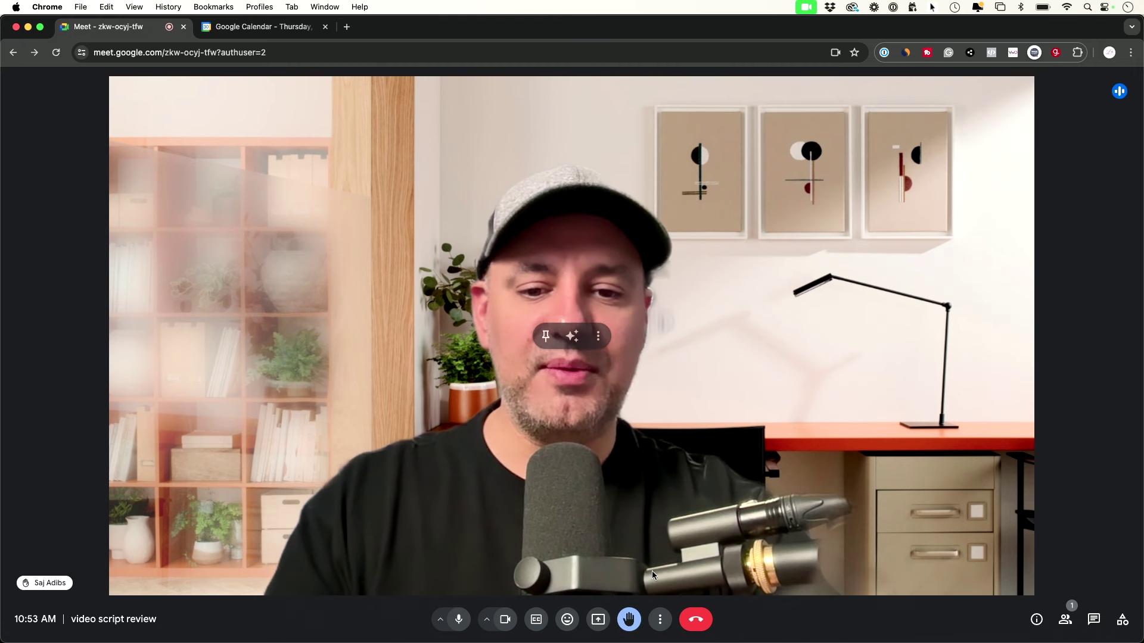
left_click(628, 620)
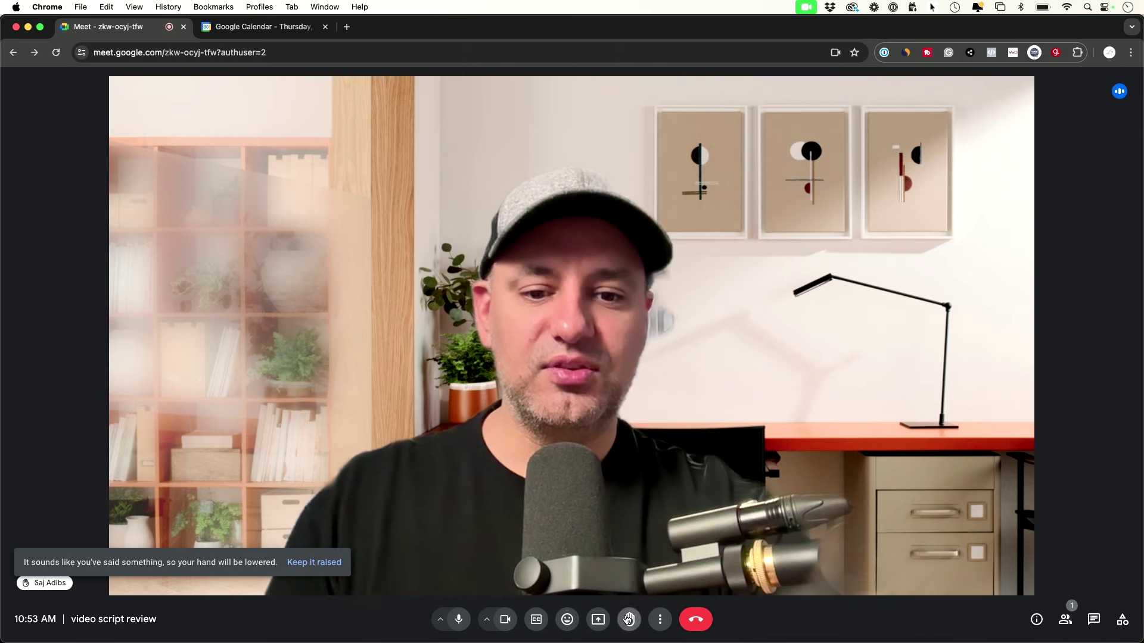
left_click(661, 621)
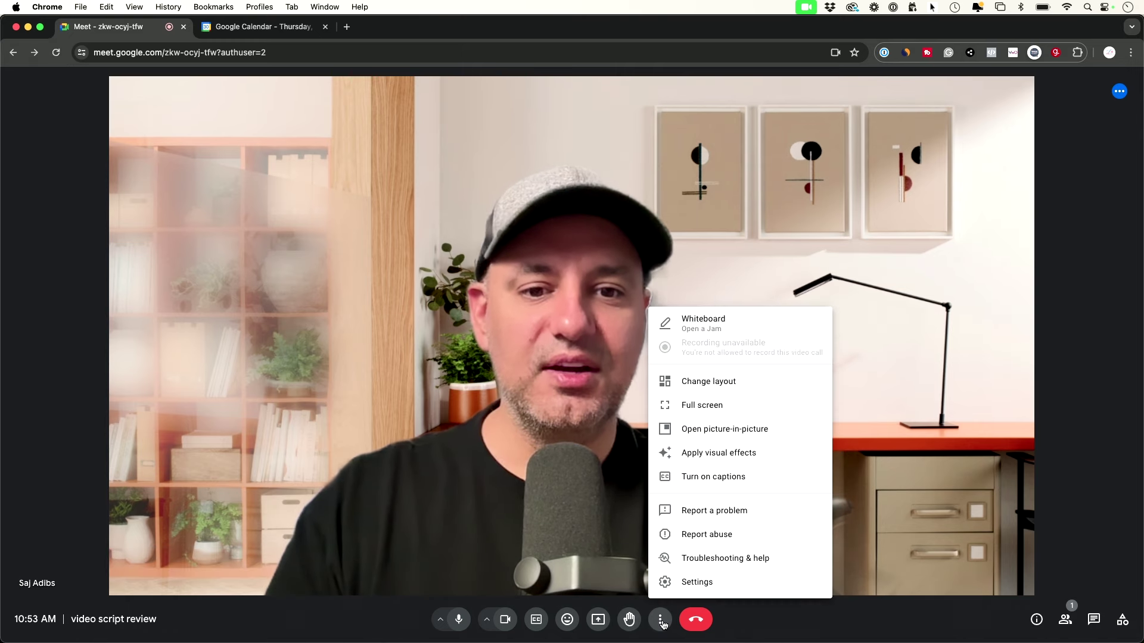
left_click(671, 384)
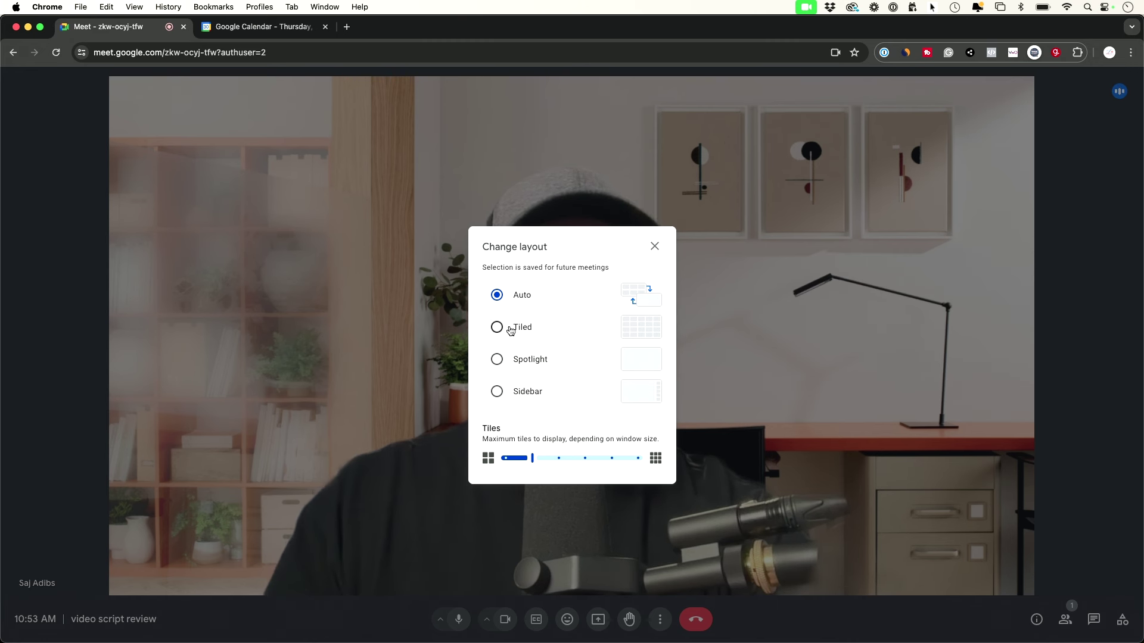
left_click(498, 360)
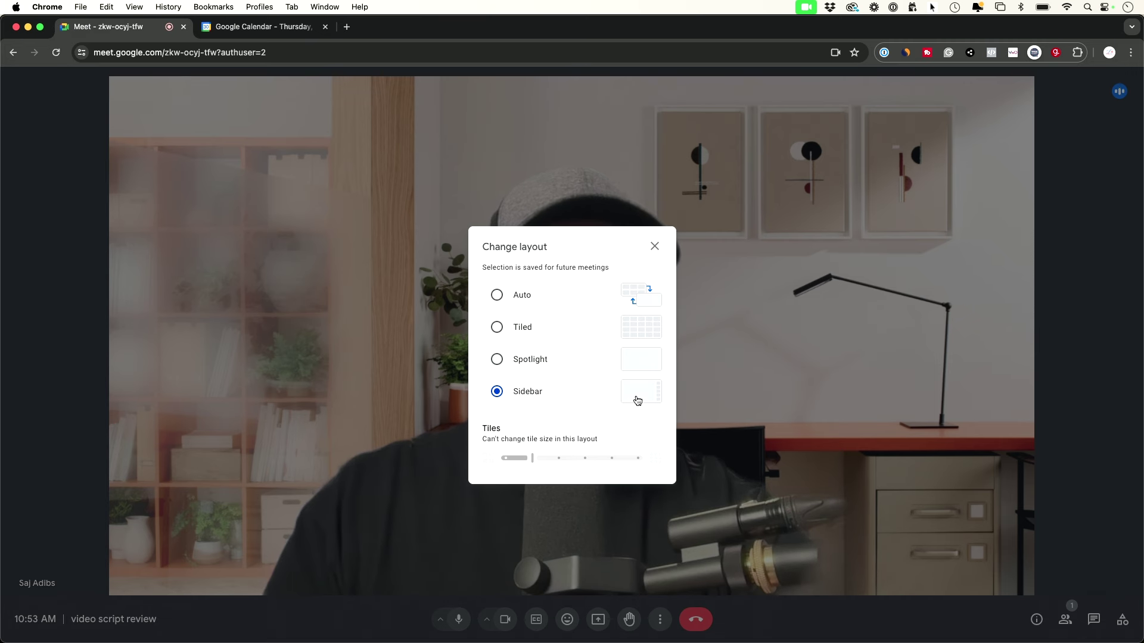
left_click(496, 294)
left_click(654, 246)
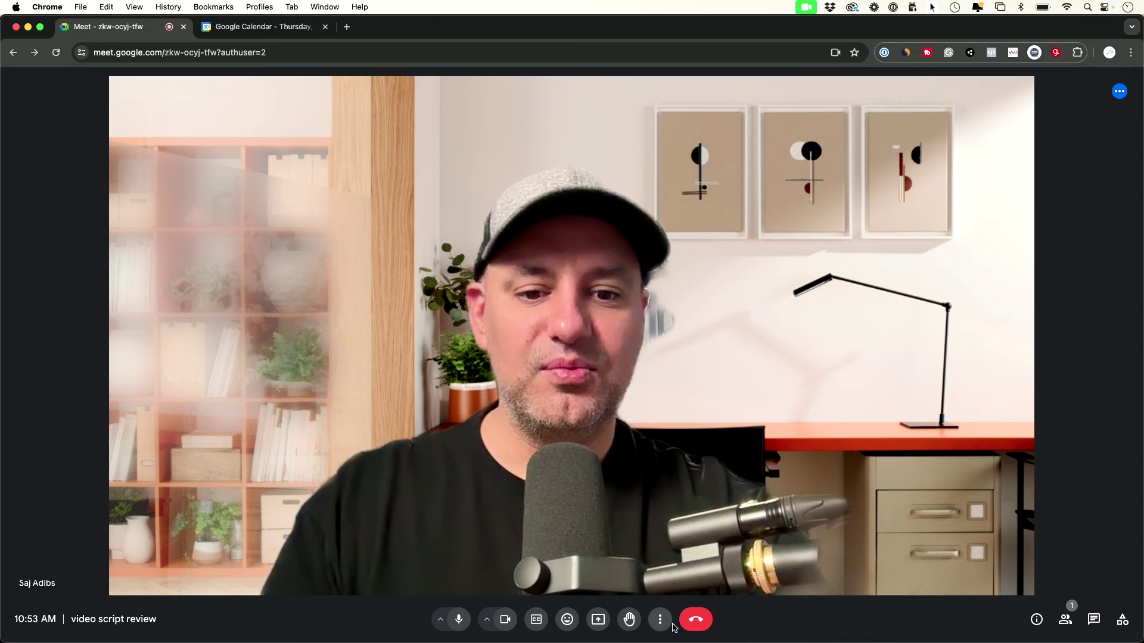
left_click(660, 620)
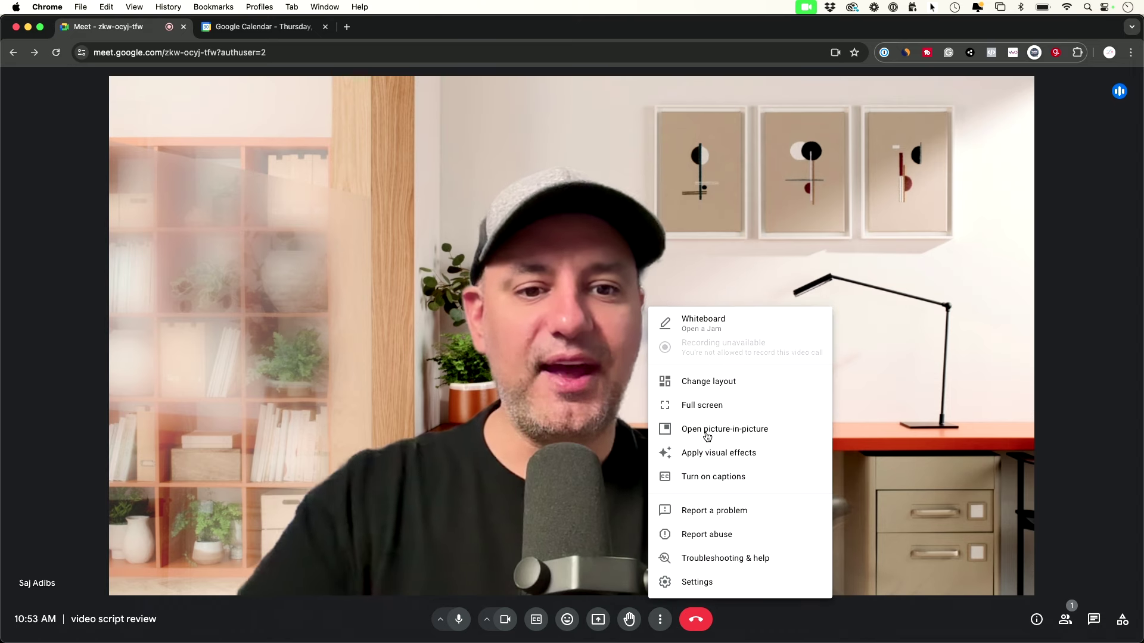
key("Escape")
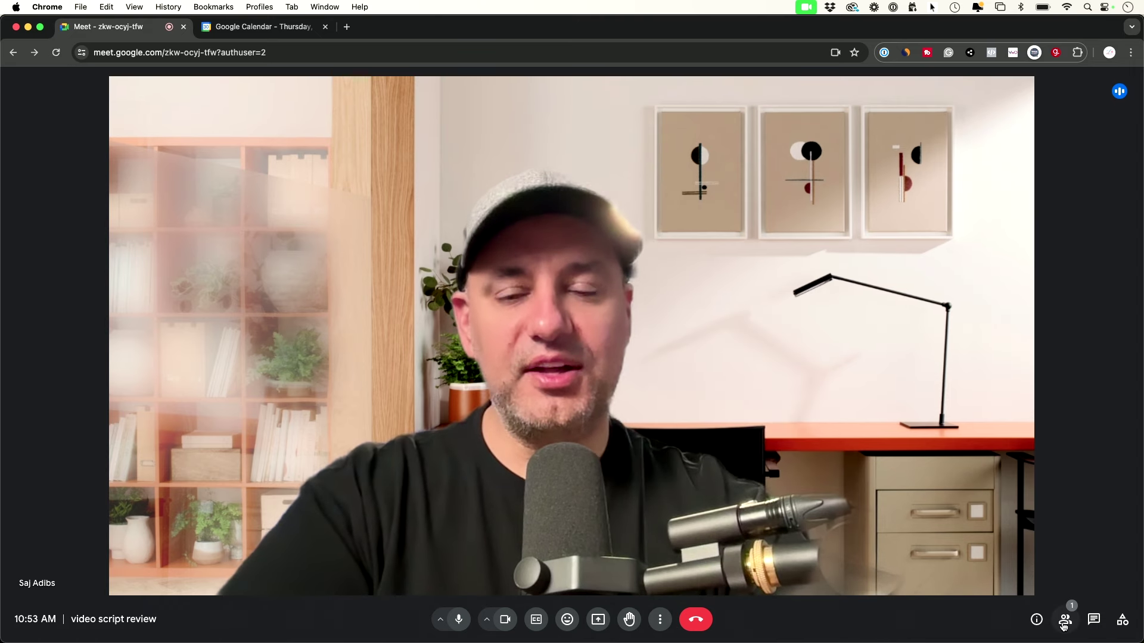
- Send the message 'hi' to everyone in the in-call chat and close the chat
left_click(1094, 621)
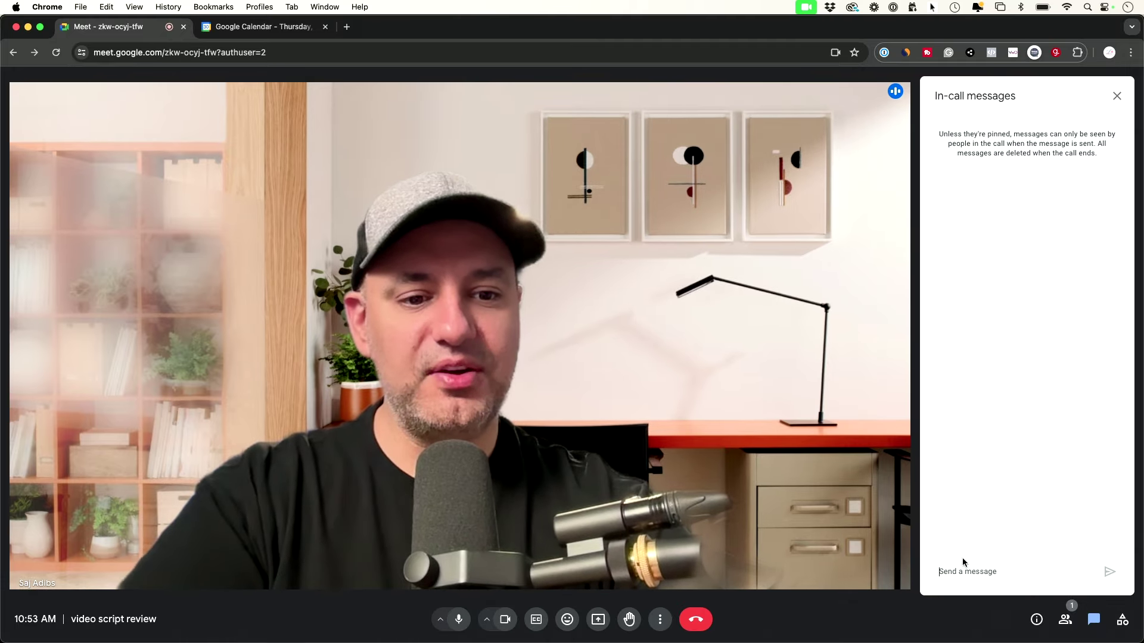
type("hi")
key("Return")
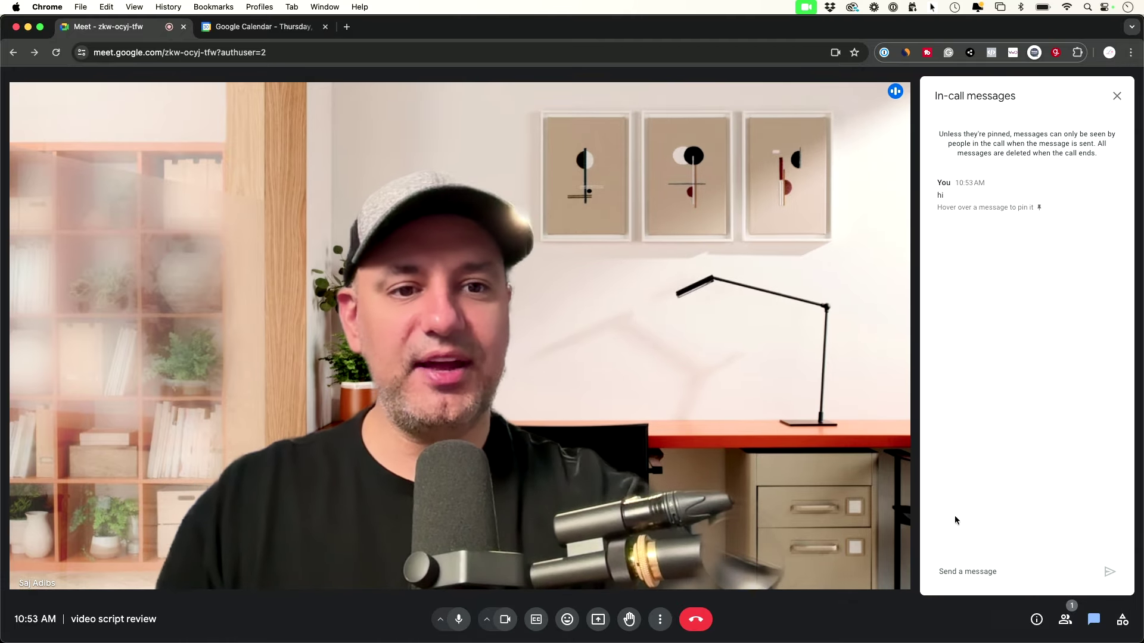
mouse_move(993, 219)
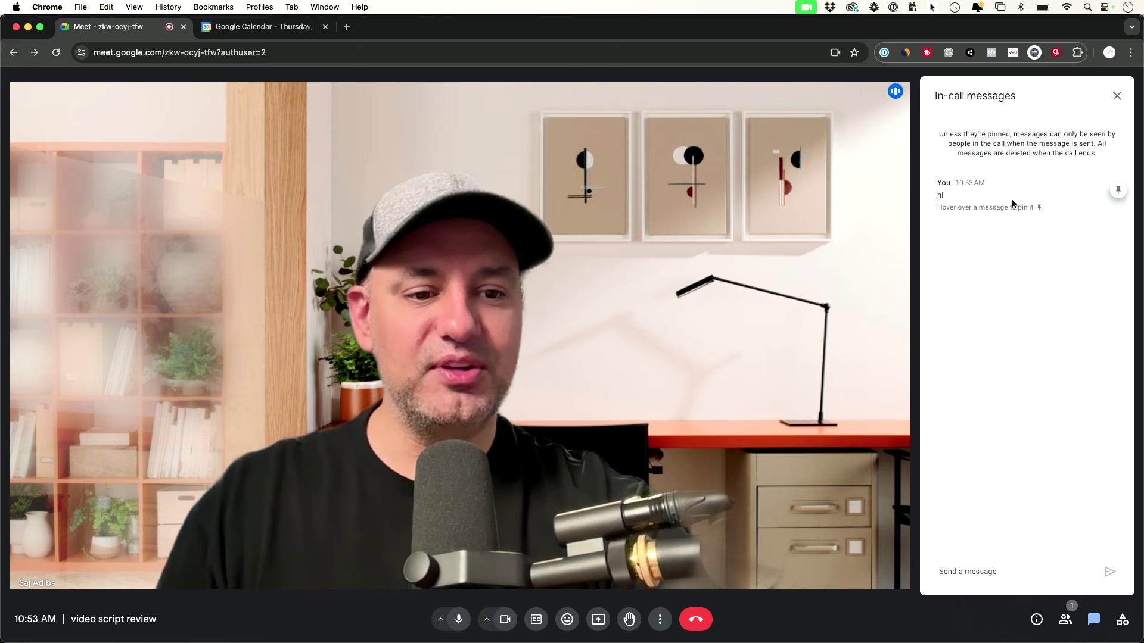
key("super+ctrl+c")
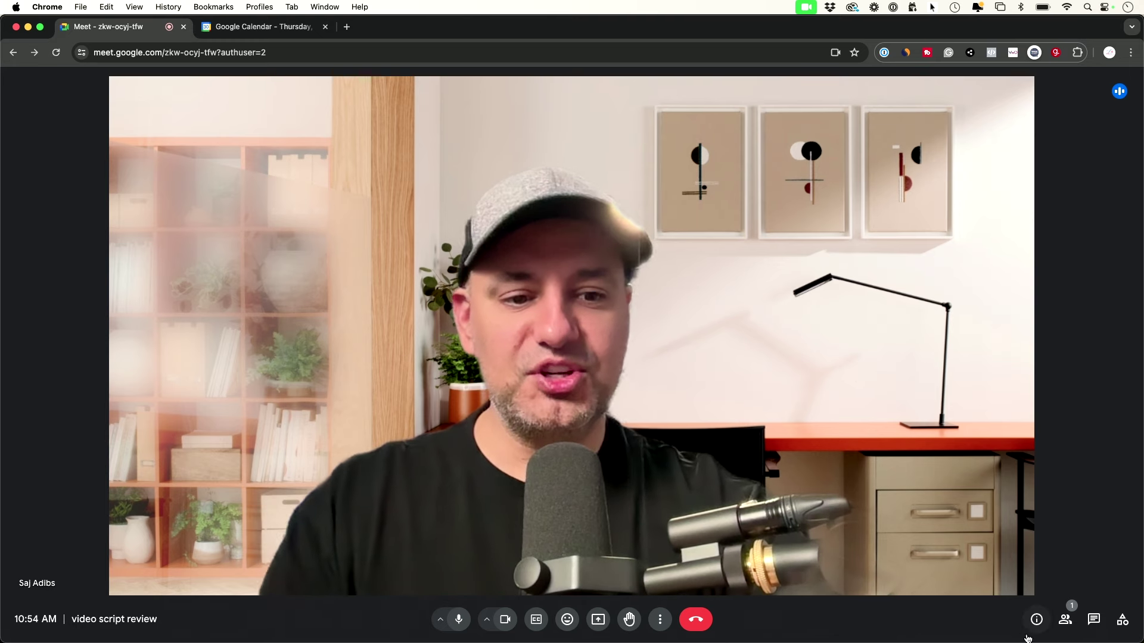
left_click(1037, 620)
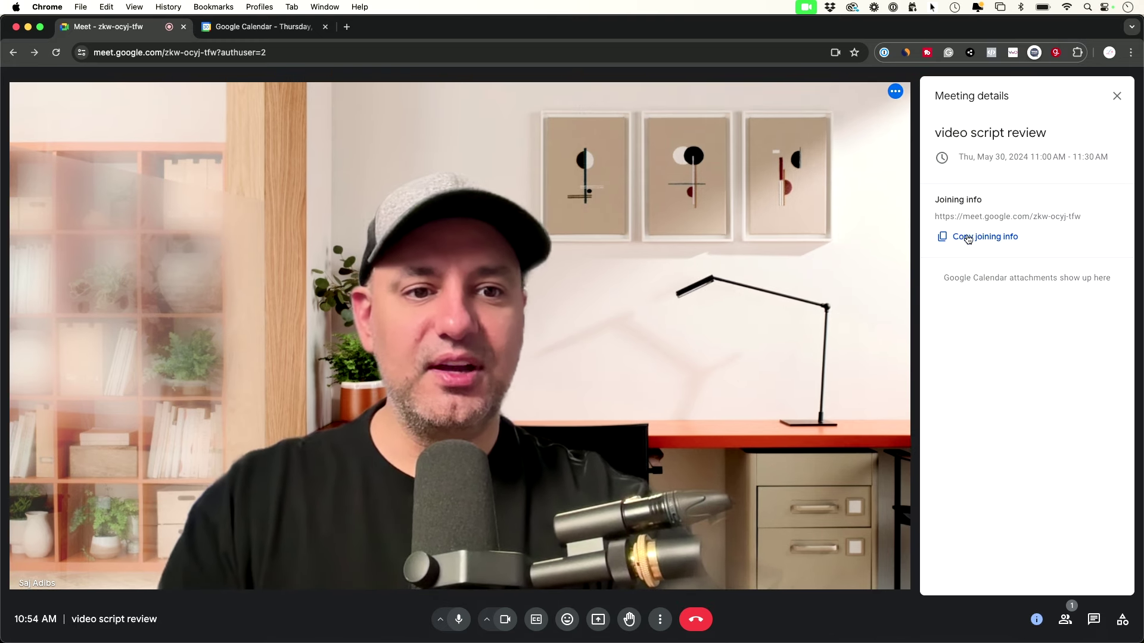
- Copy the meeting's joining info, close the details panel, and leave the call
left_click(982, 238)
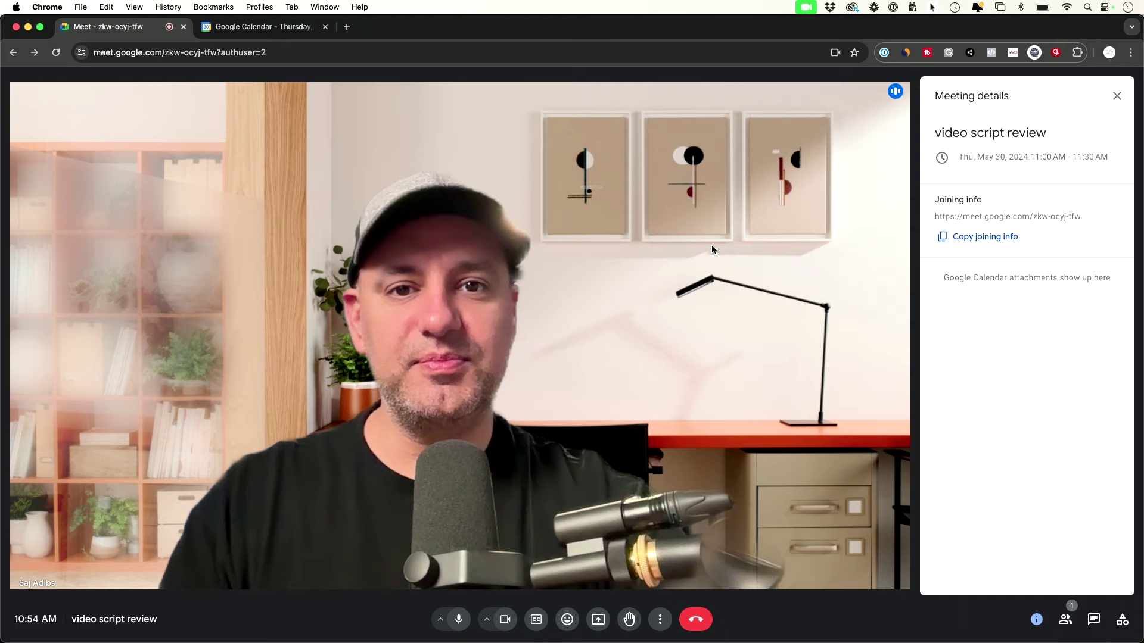
mouse_move(750, 224)
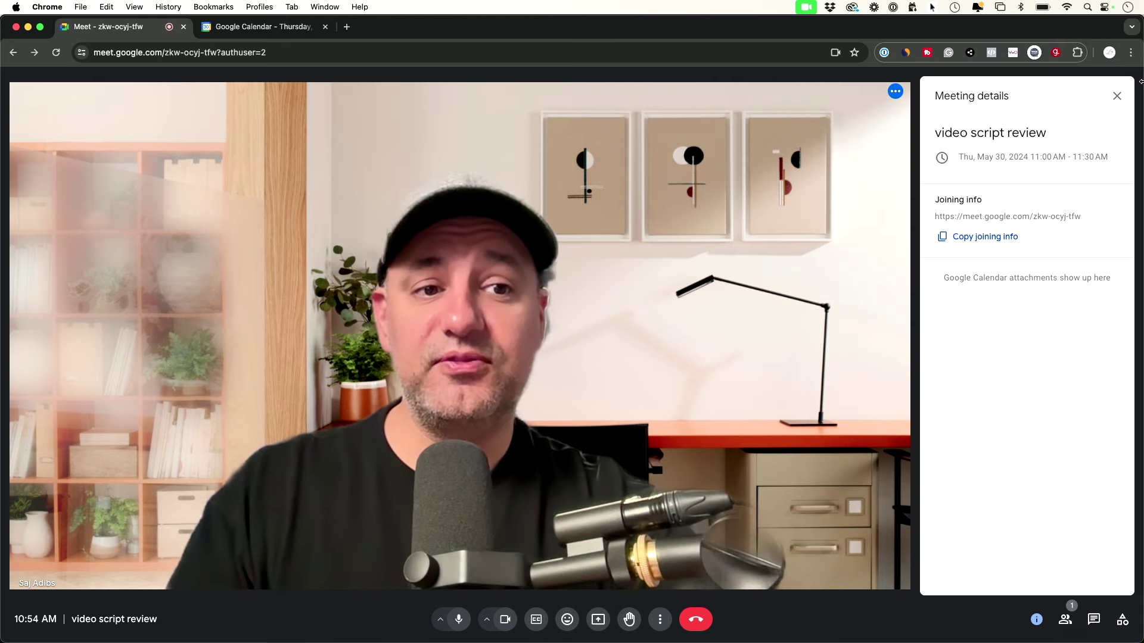
left_click(1117, 93)
mouse_move(820, 288)
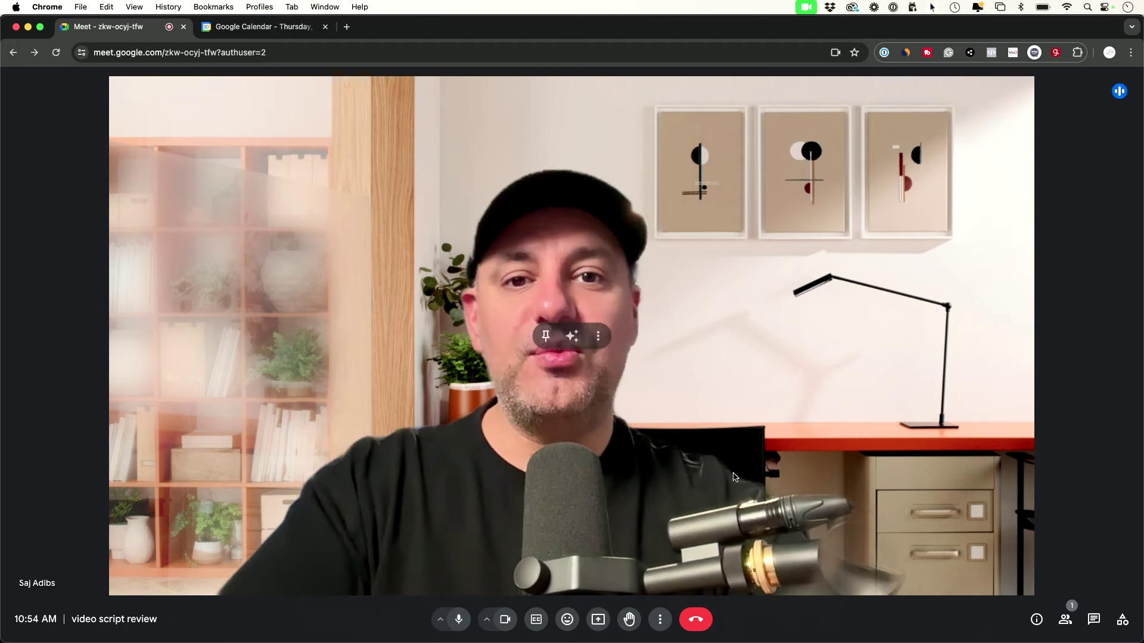
left_click(697, 621)
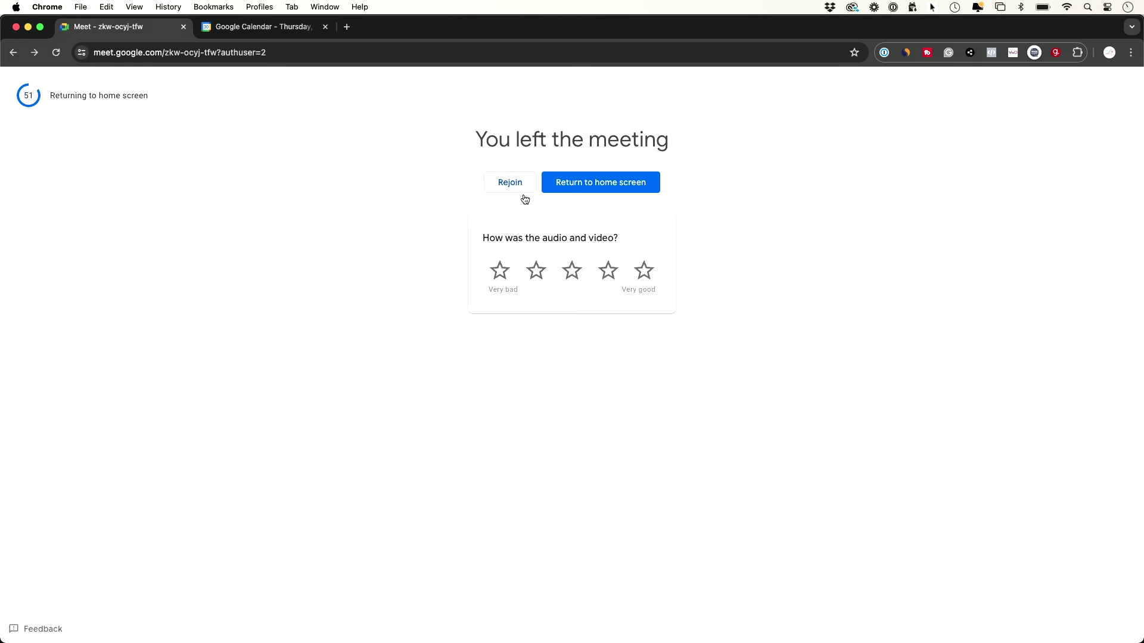
- Rejoin the meeting once, leave again, and return to the Meet home screen
left_click(510, 183)
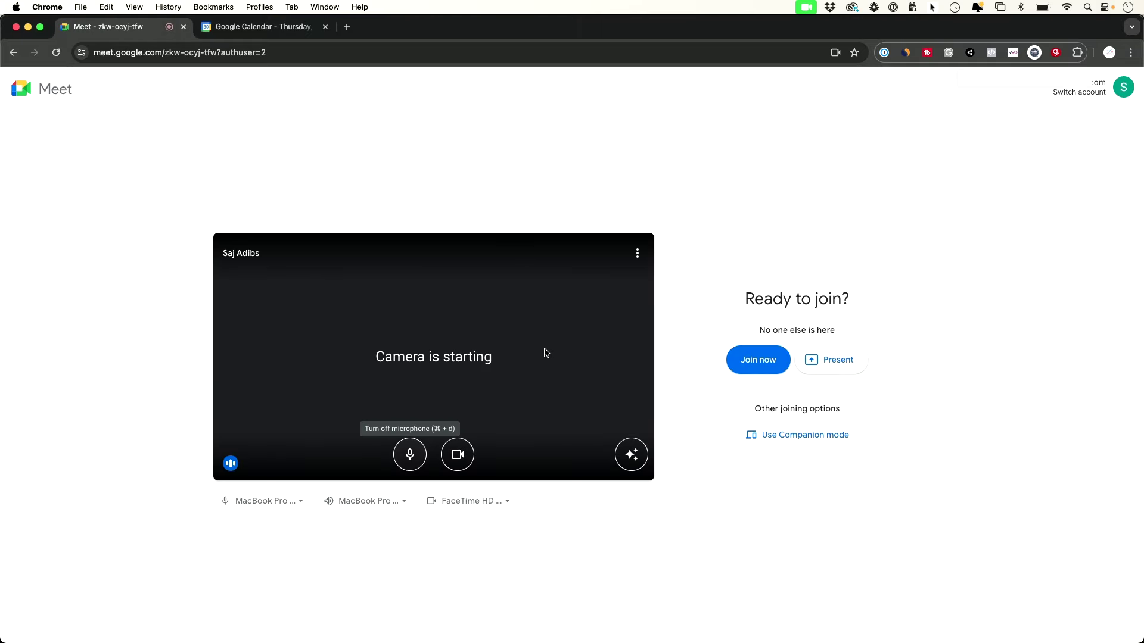
left_click(755, 362)
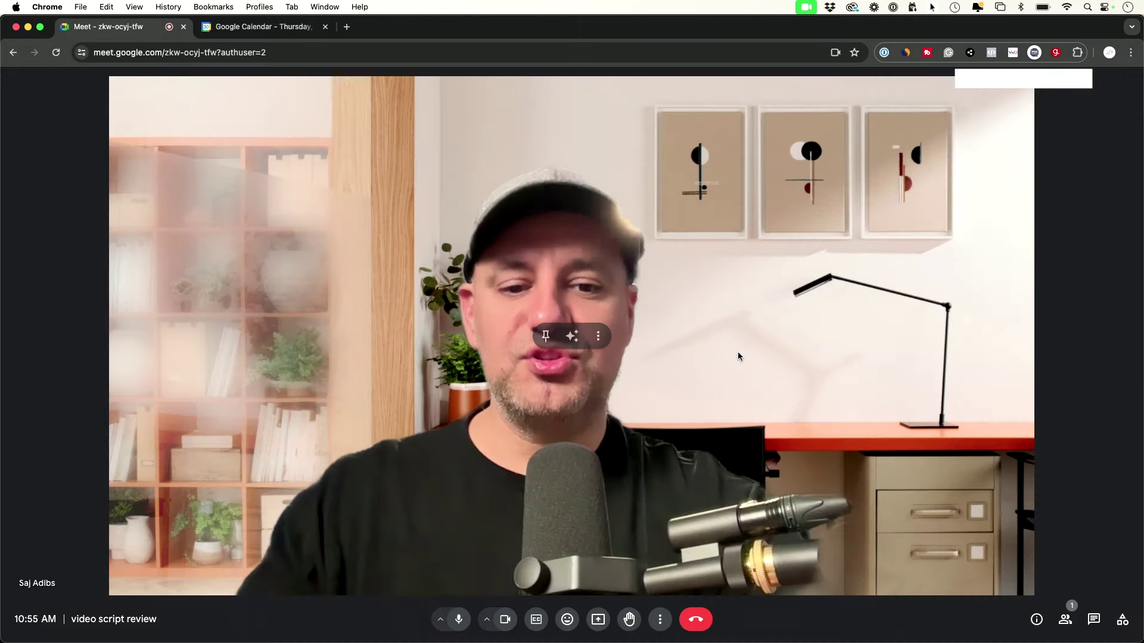
left_click(696, 619)
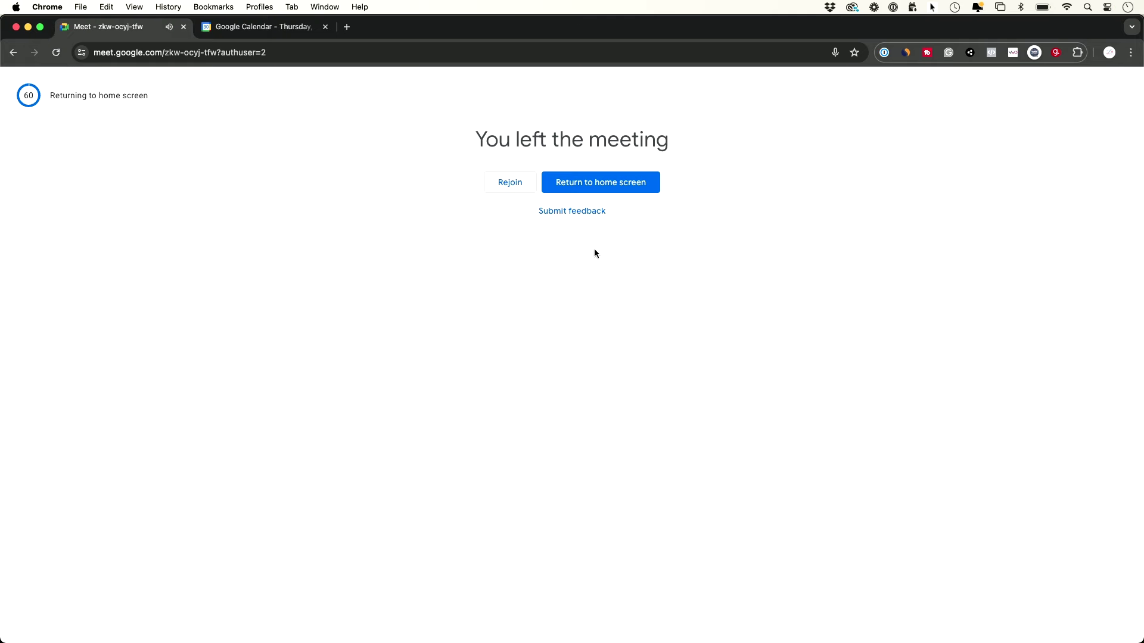
left_click(589, 187)
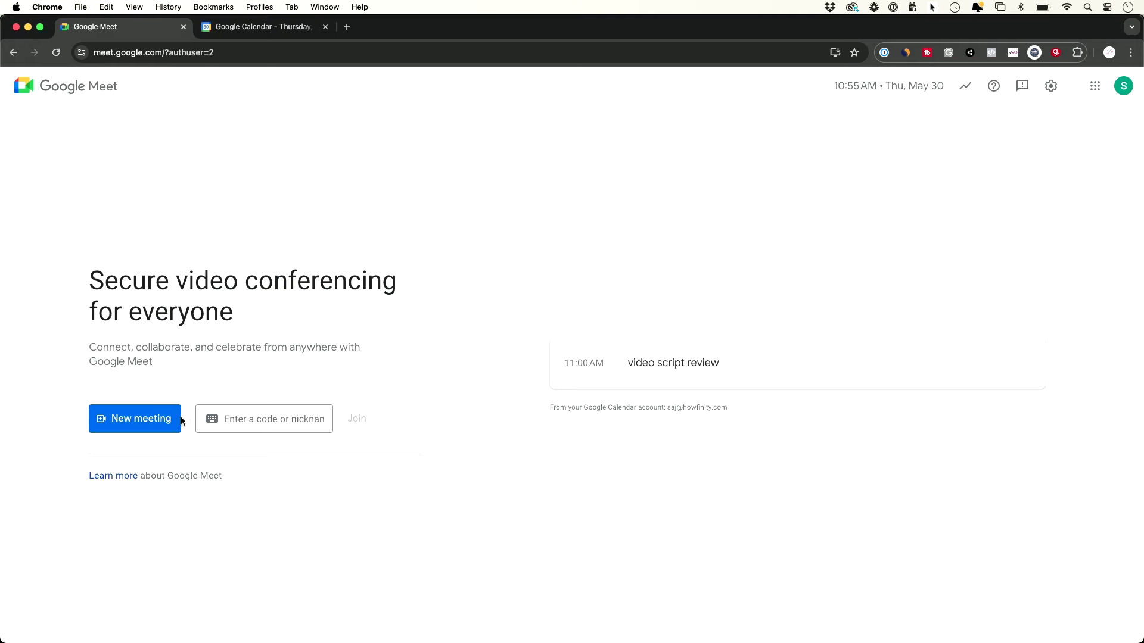
- Open the New meeting options on the home screen and dismiss them
left_click(163, 419)
left_click(474, 360)
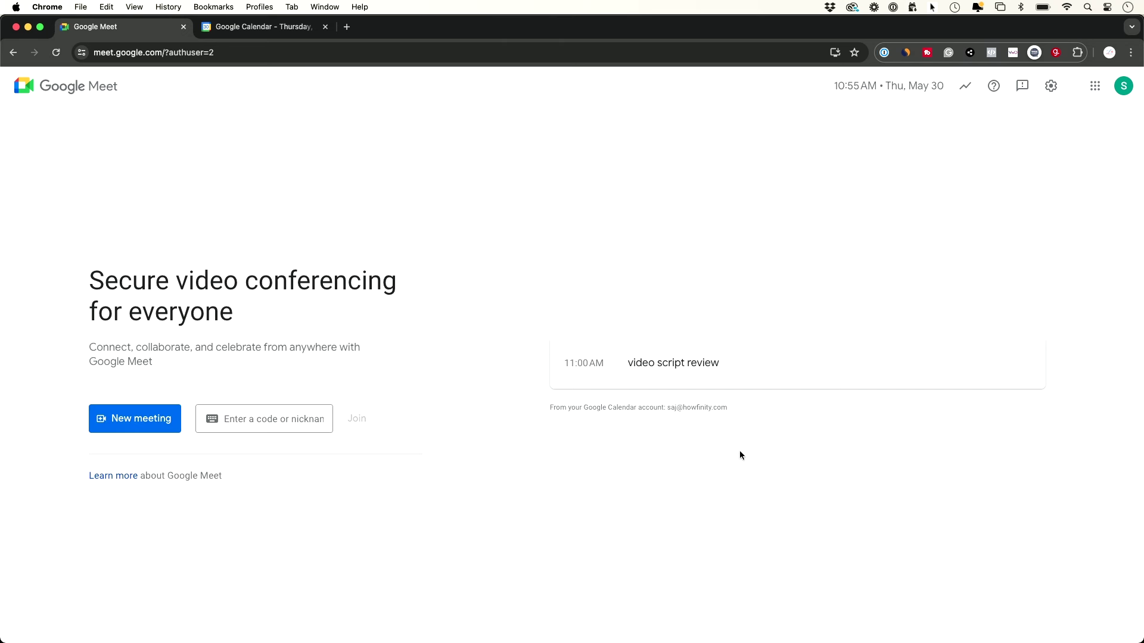